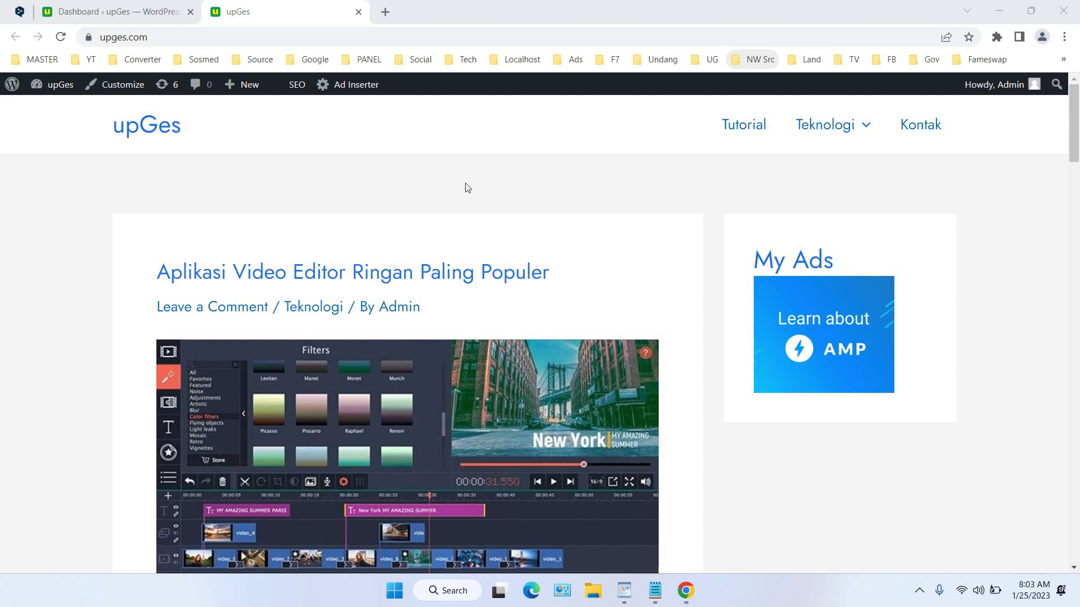
Switch from the upGes front page to the WordPress admin Dashboard tab
left_click(118, 11)
mouse_move(33, 325)
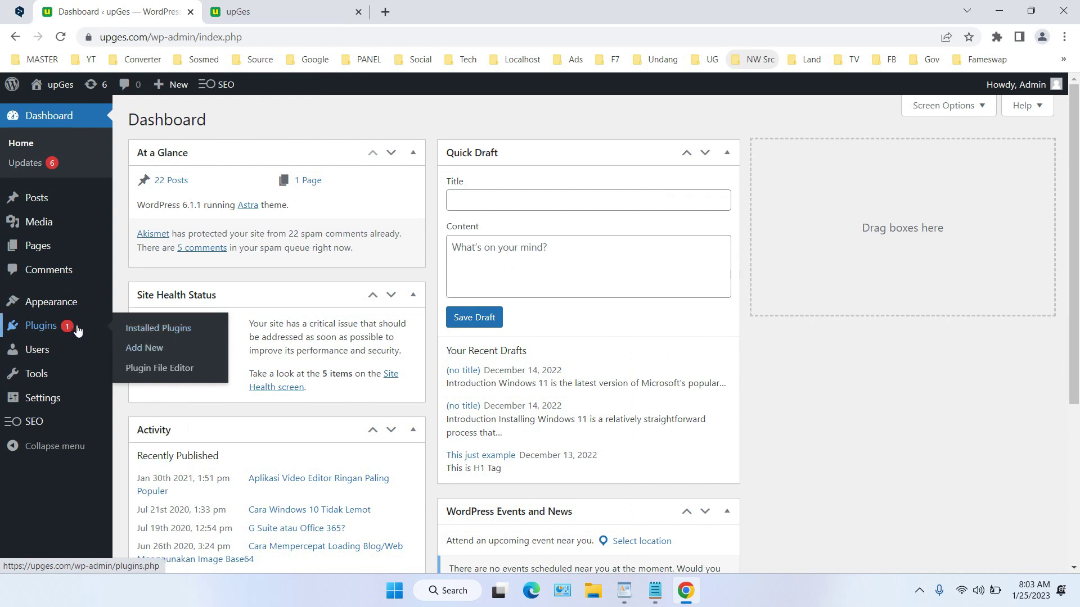
Search Add Plugins for 'elementor', then install and activate Elementor Website Builder
left_click(144, 350)
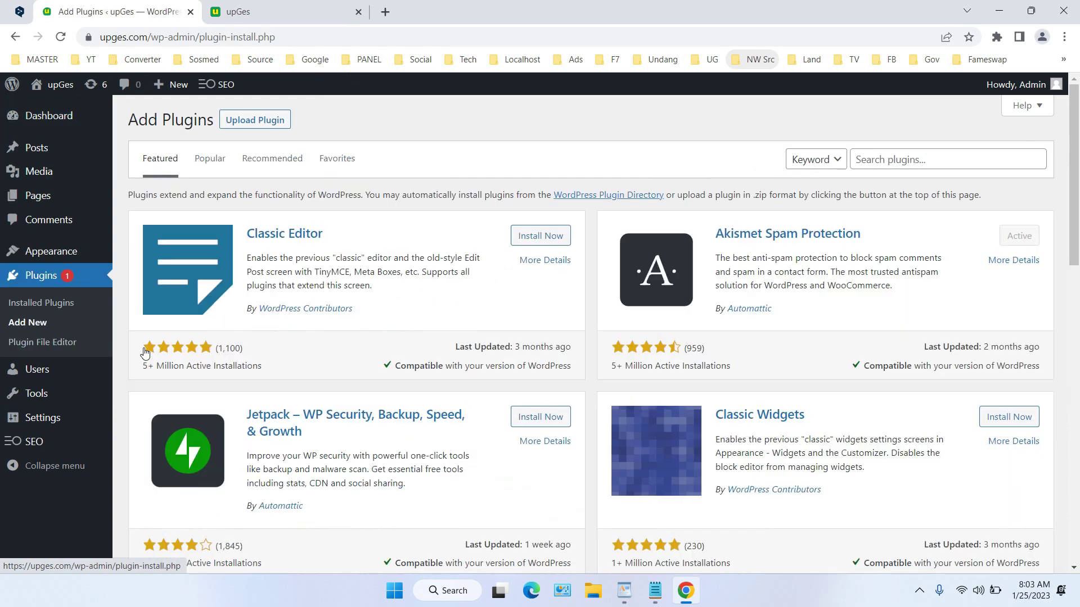
left_click(922, 154)
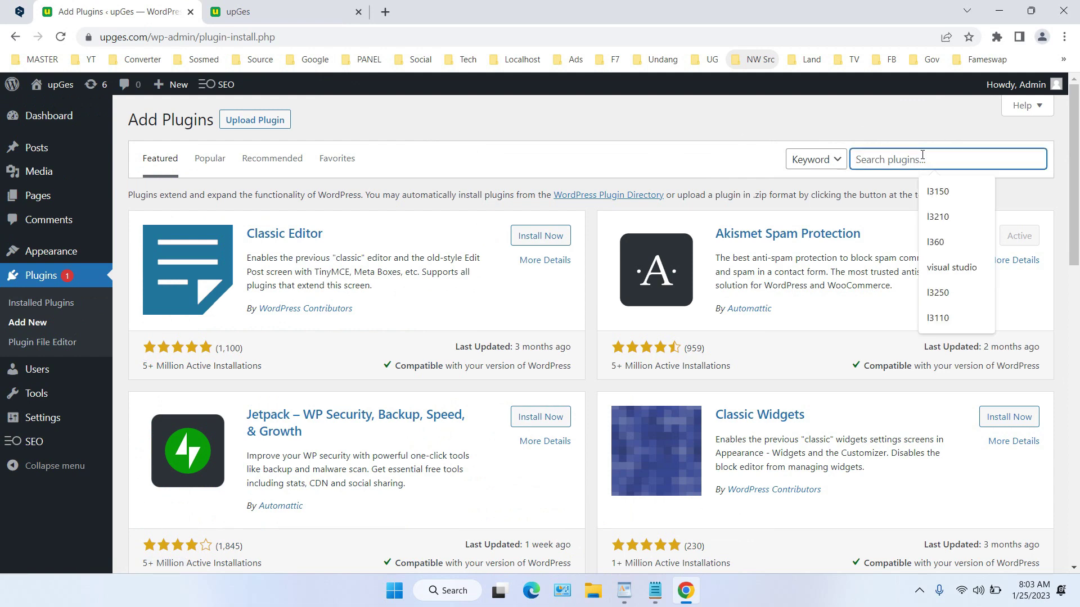
type("ele")
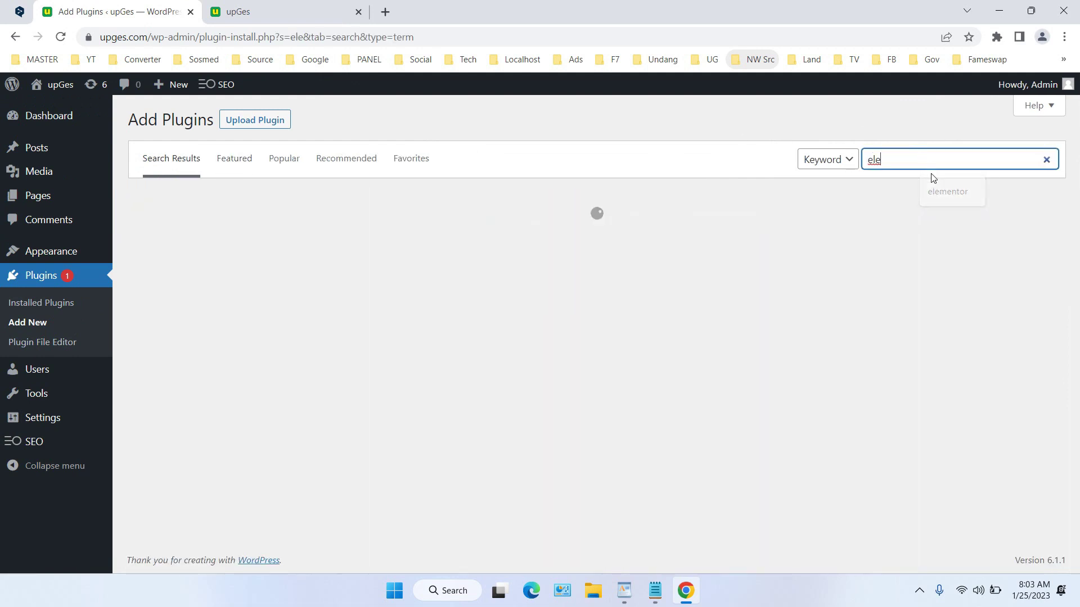
left_click(956, 187)
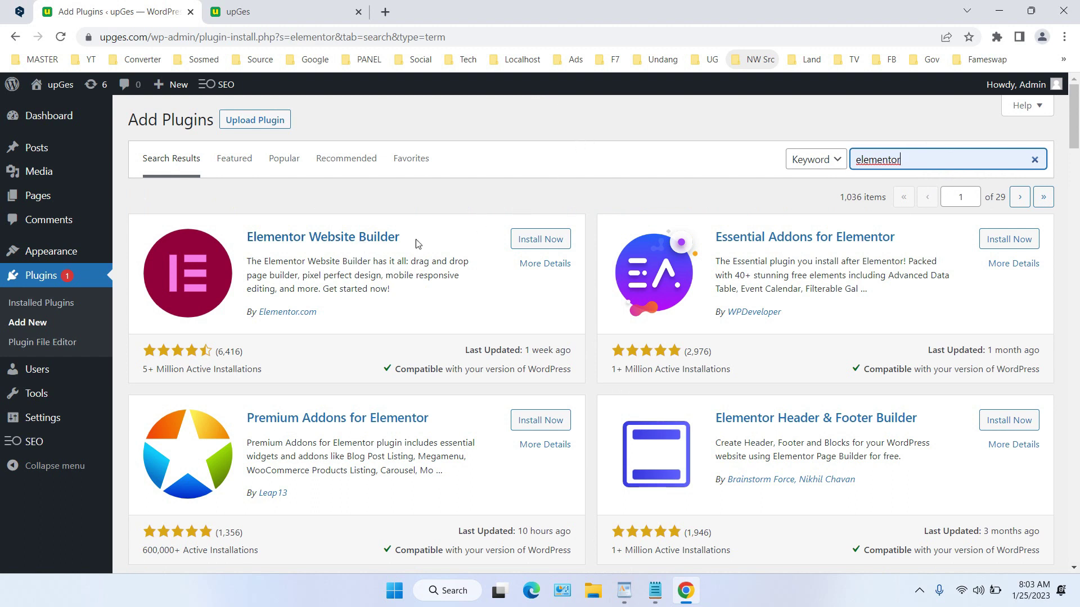
left_click(531, 238)
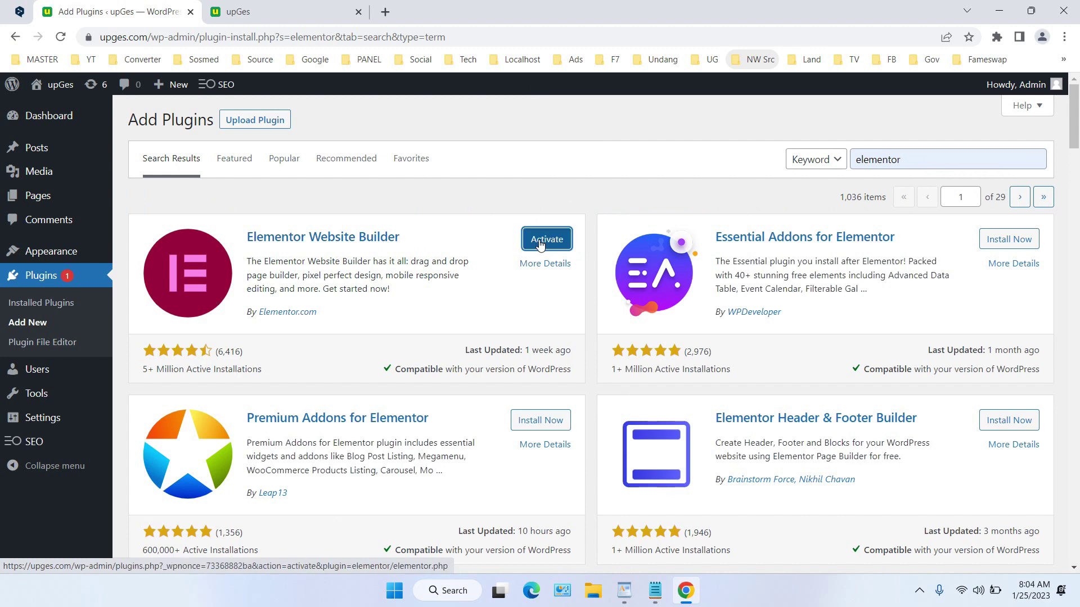
left_click(548, 239)
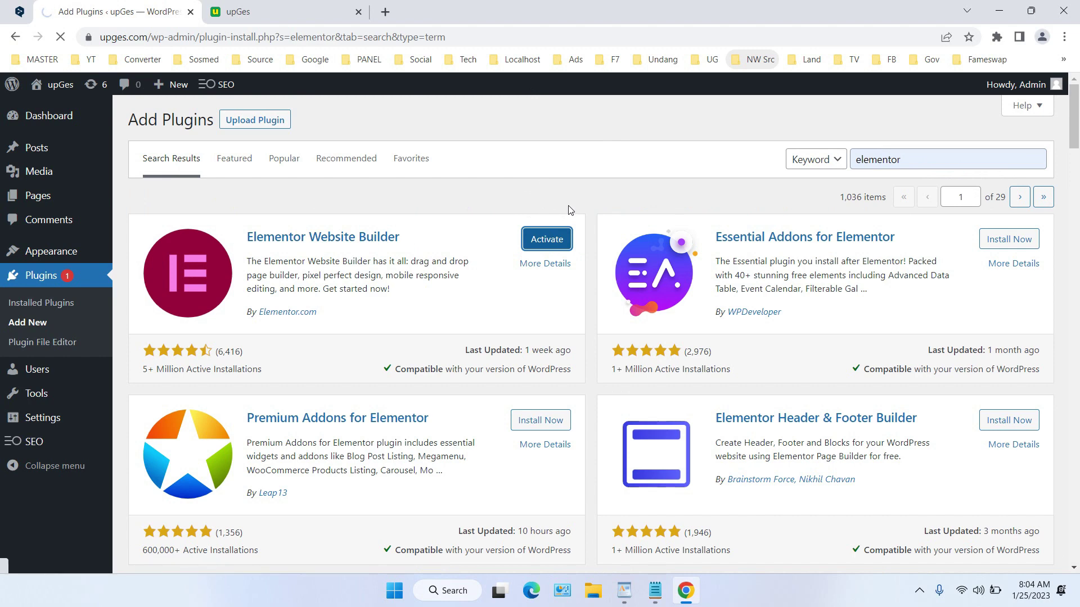
Scroll the Installed Plugins list to confirm Elementor 3.10.1 is active
scroll(571, 211, "down", 2)
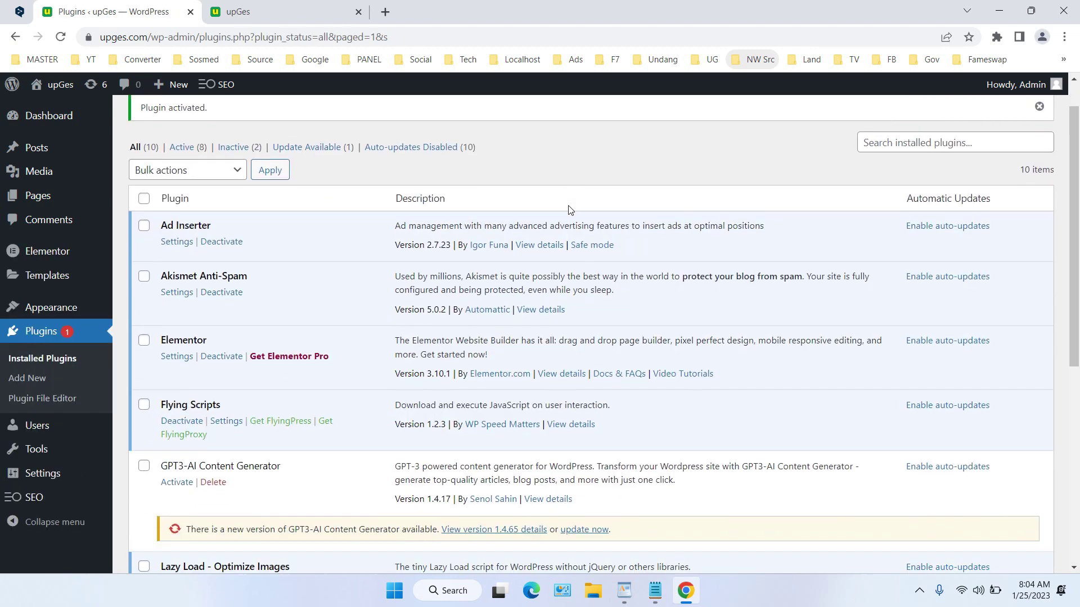
scroll(568, 204, "up", 2)
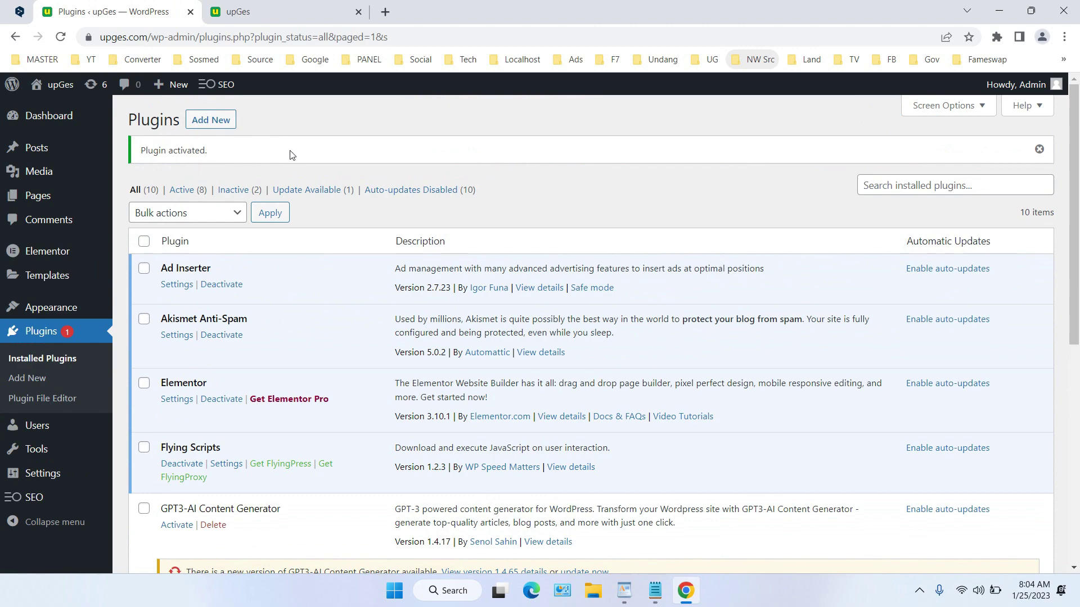
scroll(291, 155, "down", 7)
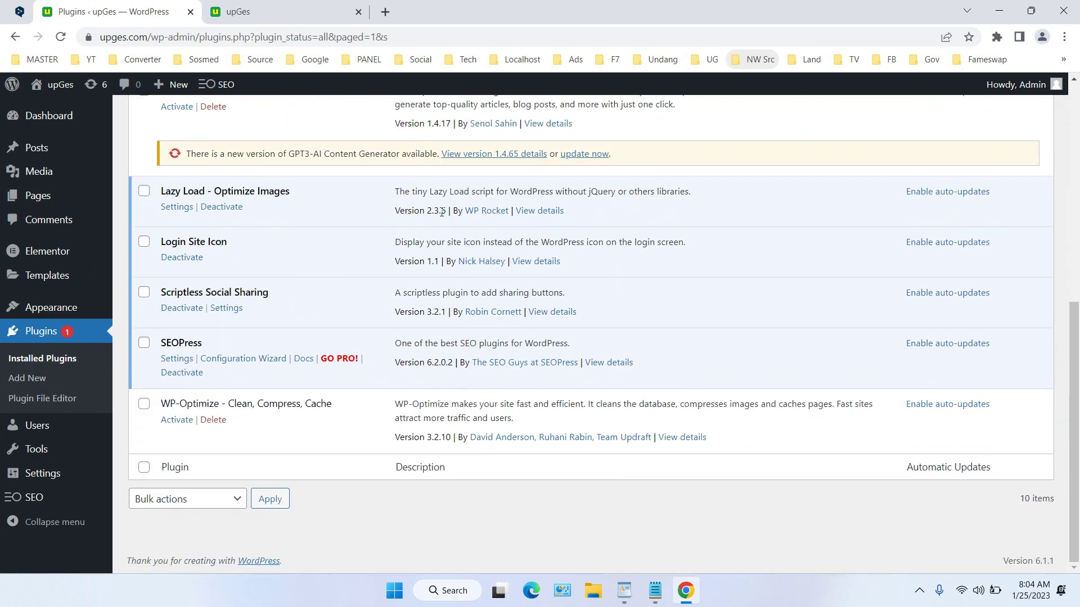
scroll(441, 211, "up", 6)
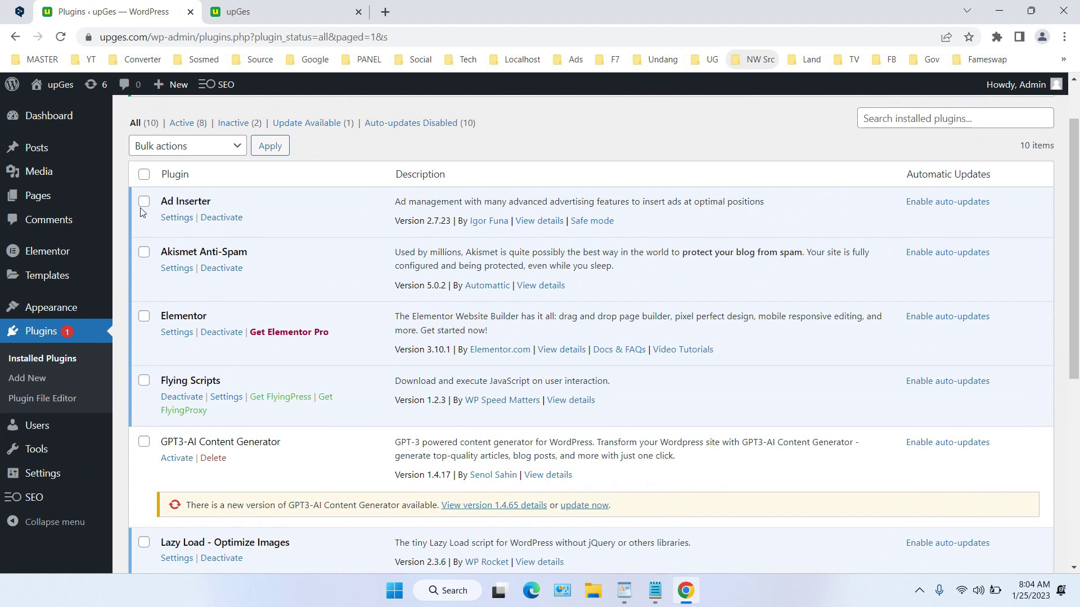
mouse_move(42, 198)
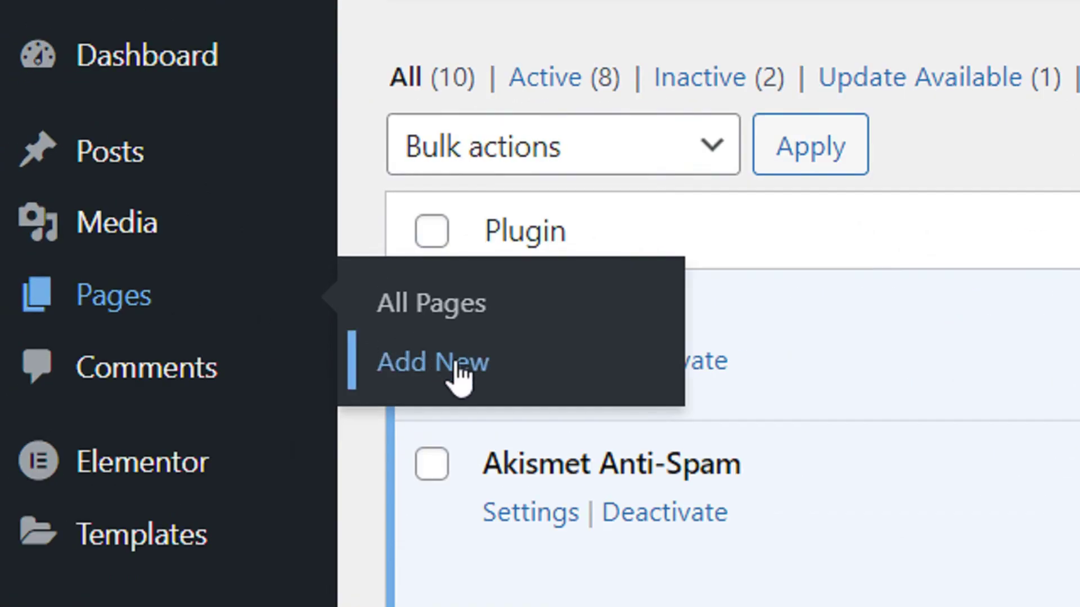
Create a new page titled 'Login' and open it in Elementor
left_click(458, 368)
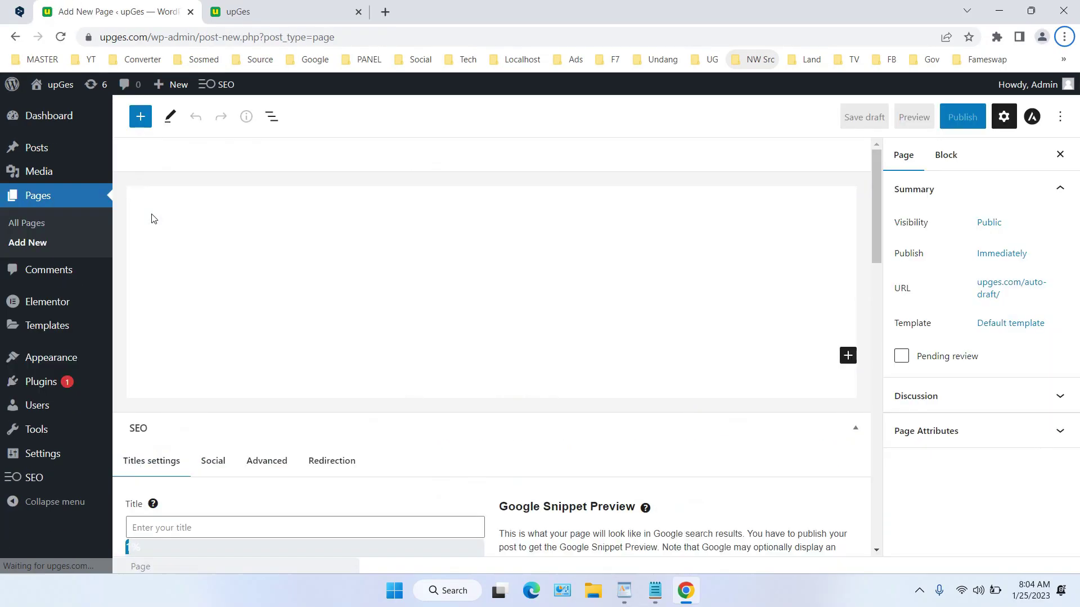
type("Login")
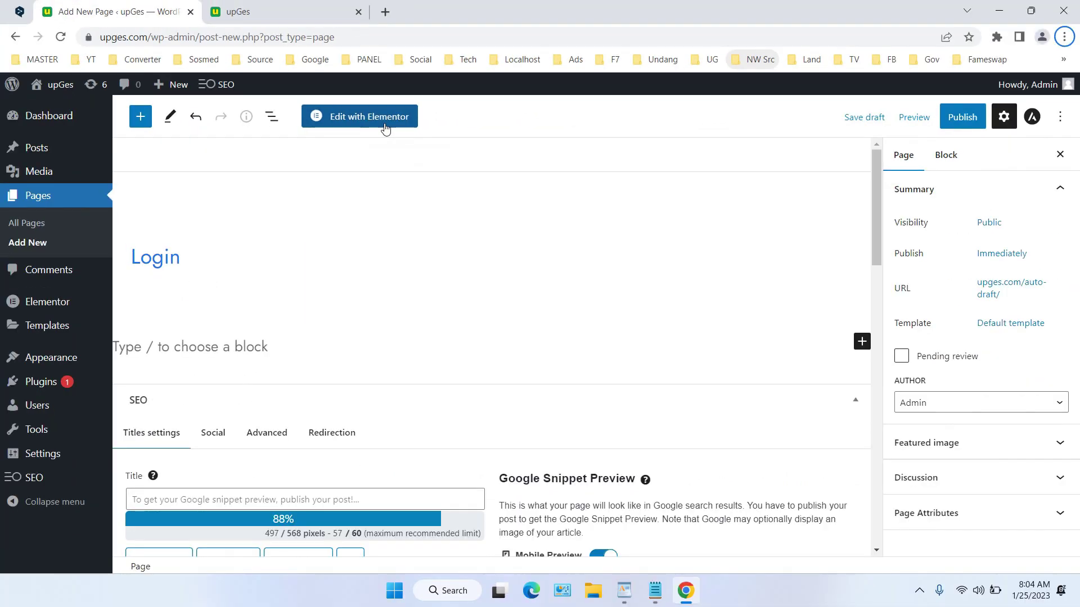
left_click(385, 127)
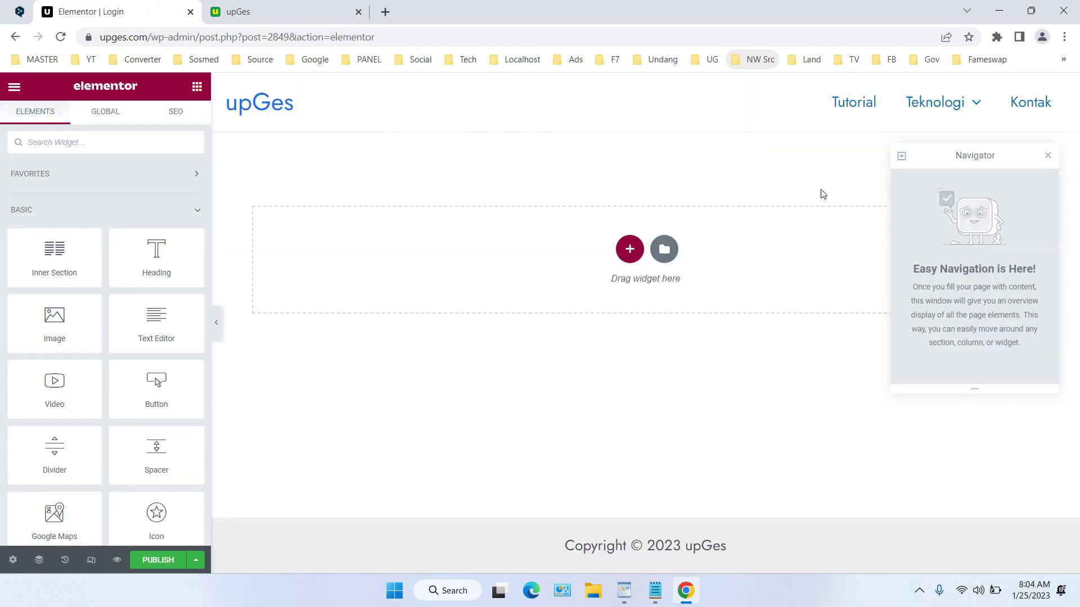
Close the Navigator, search widgets for 'login', and find the Login widget Pro-locked
left_click(1046, 158)
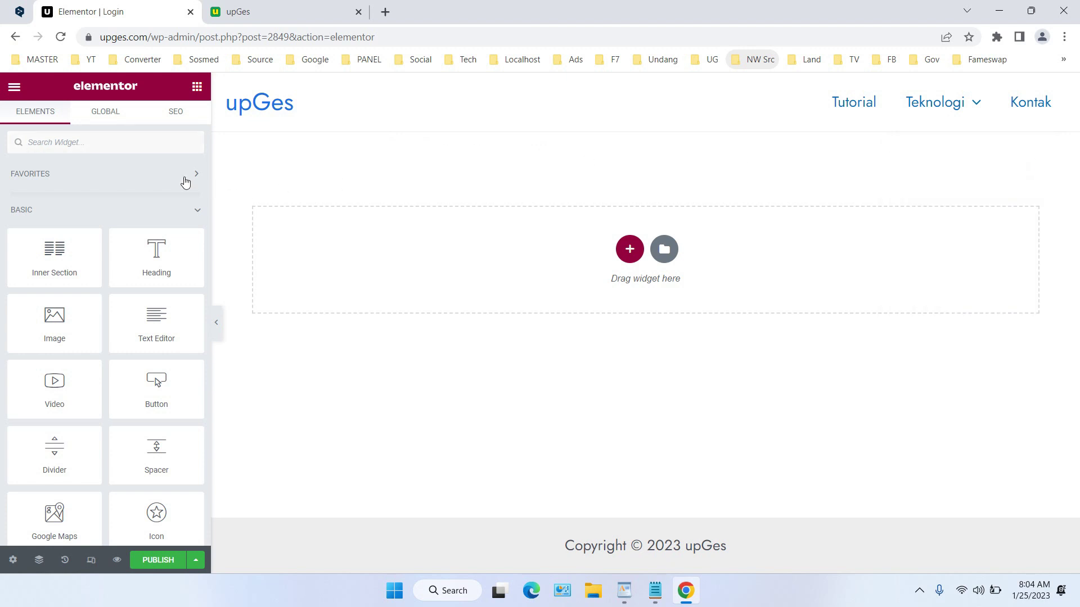
left_click(82, 137)
type("login")
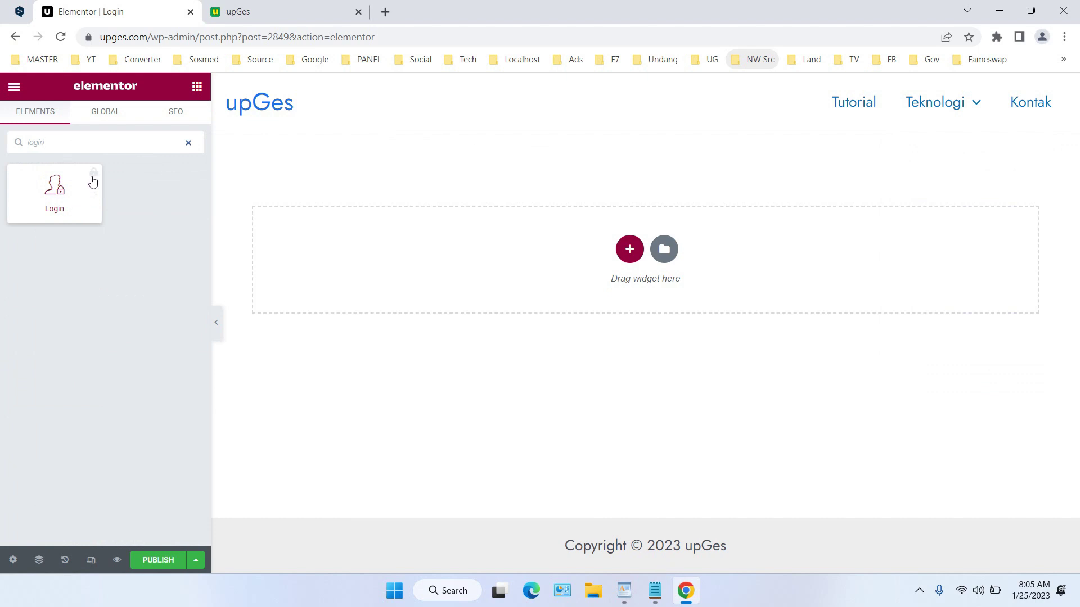
left_click(53, 198)
left_click(14, 87)
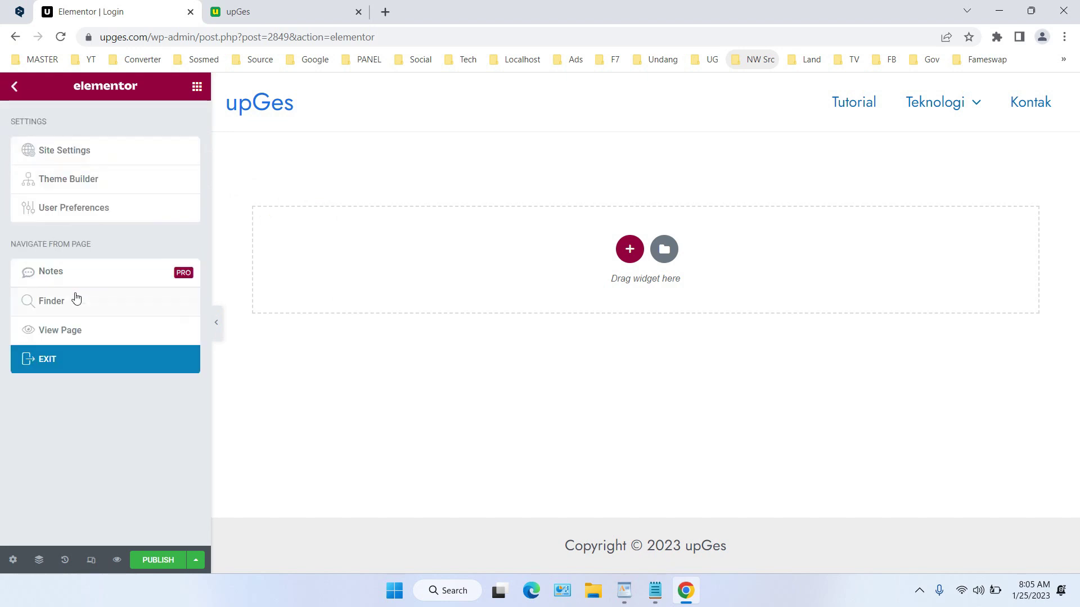
Exit Elementor, then install and activate Essential Addons for Elementor from Add Plugins
left_click(94, 360)
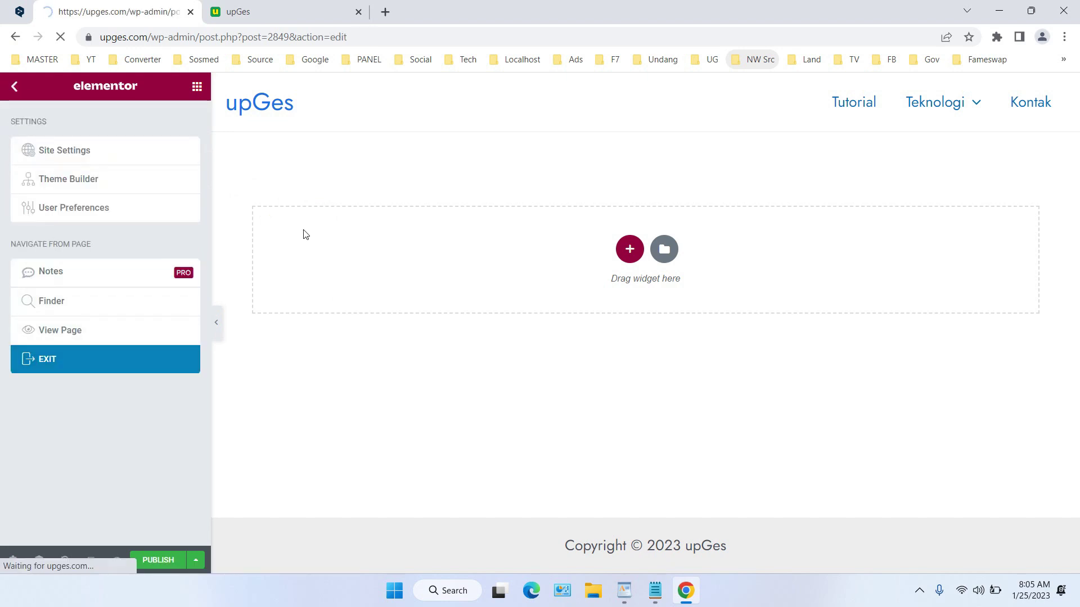
mouse_move(79, 382)
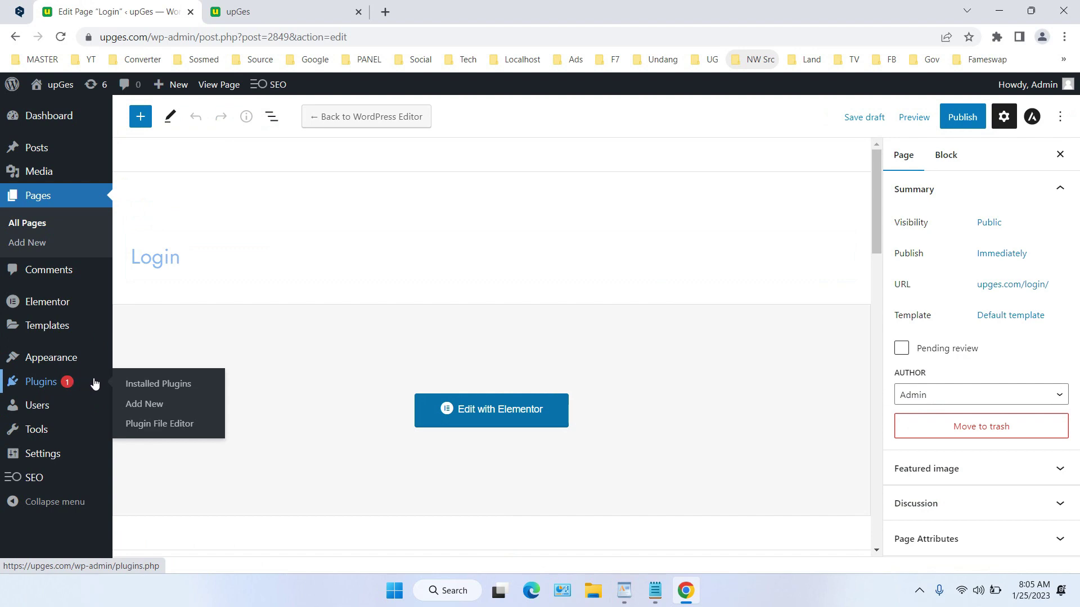
left_click(144, 404)
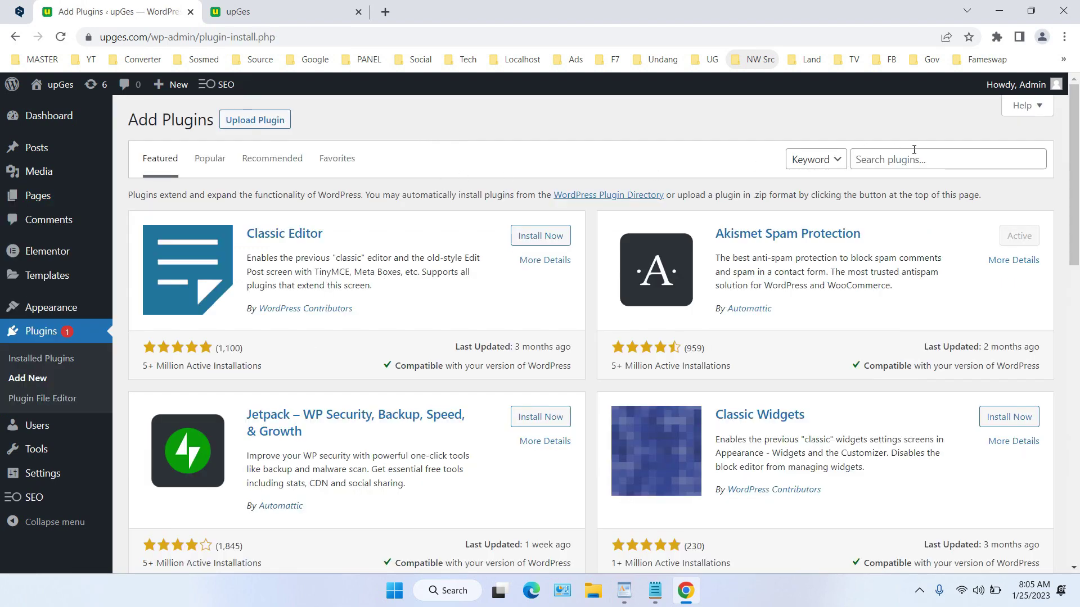
left_click(914, 161)
type("elem")
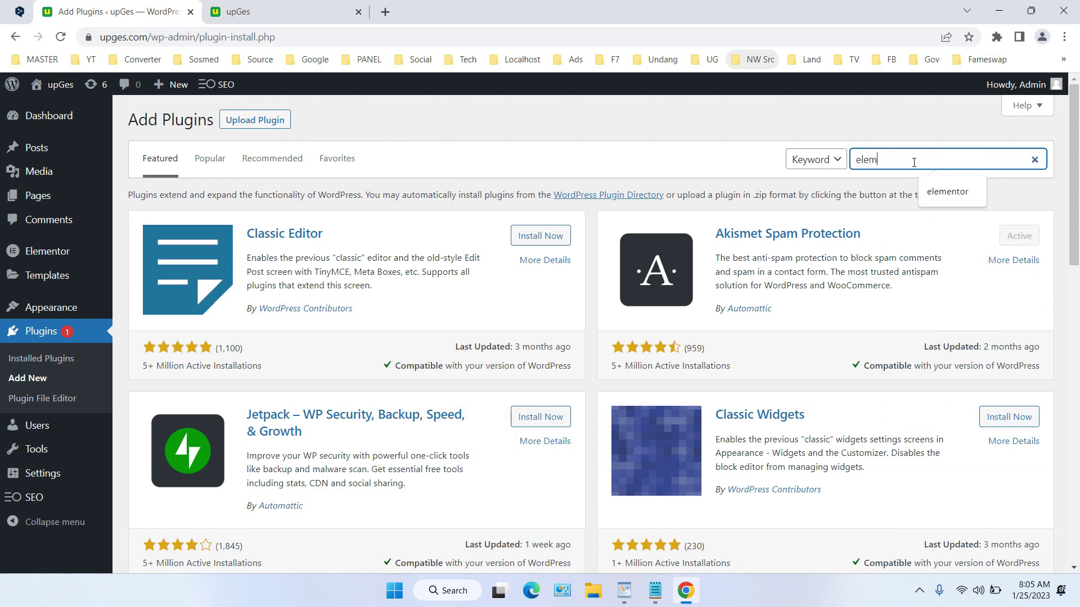
type("entor")
key("Return")
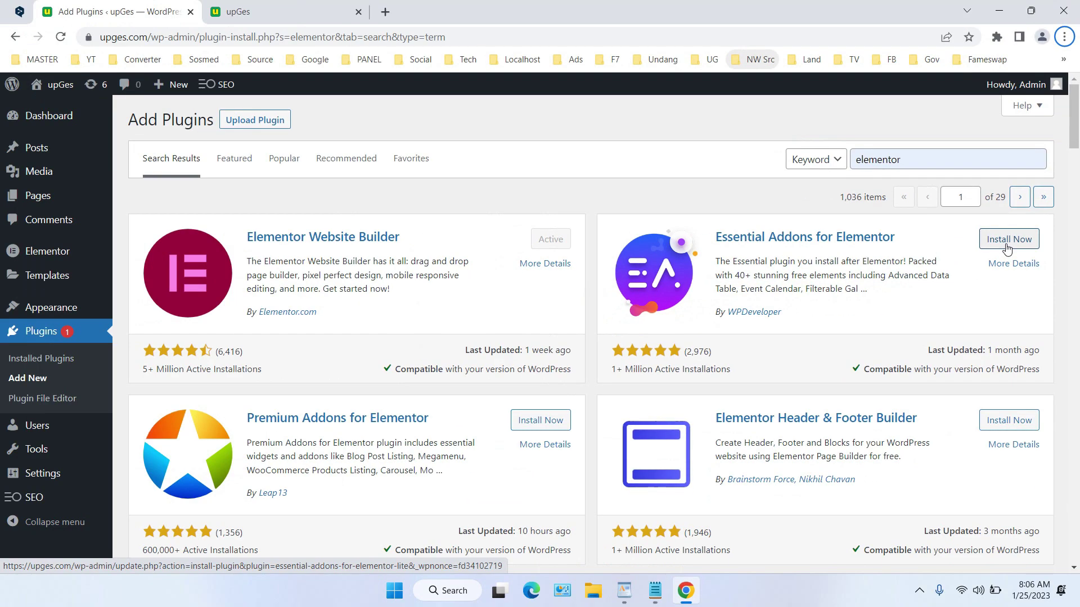
left_click(1007, 240)
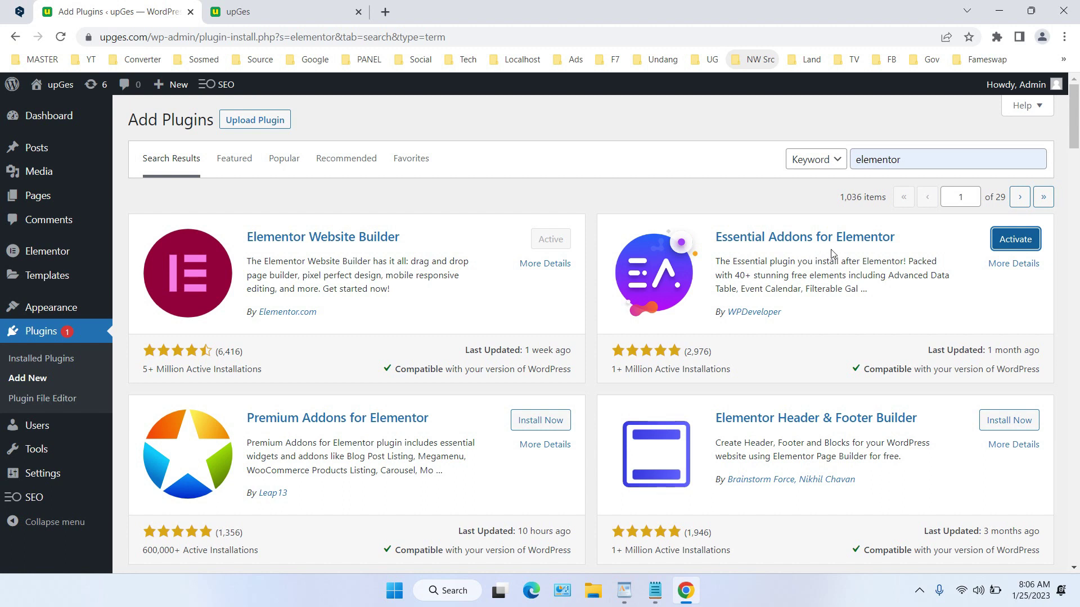
left_click(995, 246)
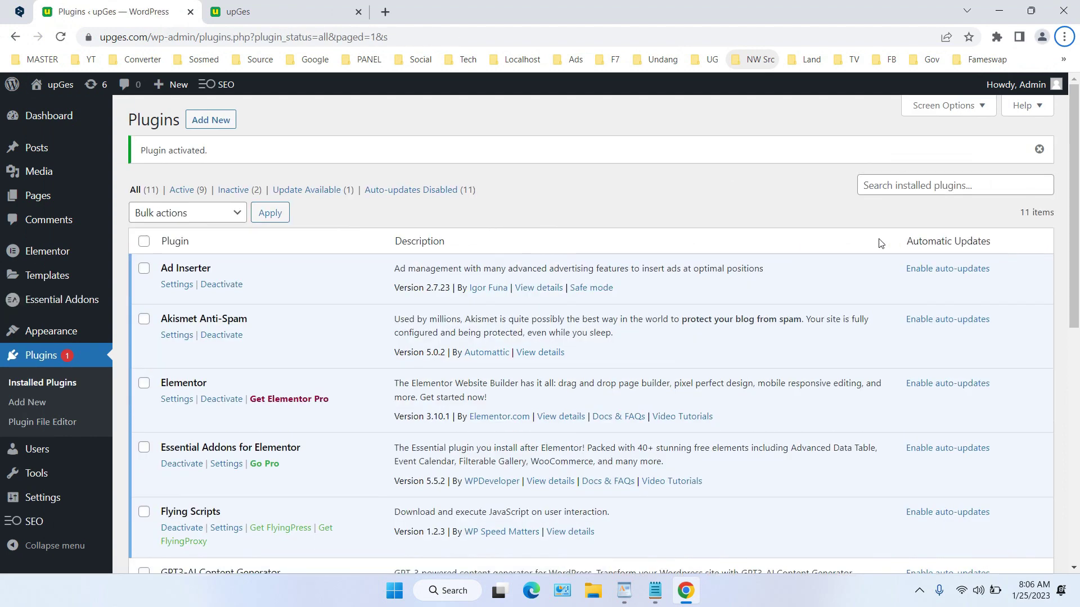
Reopen the Login draft from All Pages in the Elementor editor
scroll(395, 260, "down", 3)
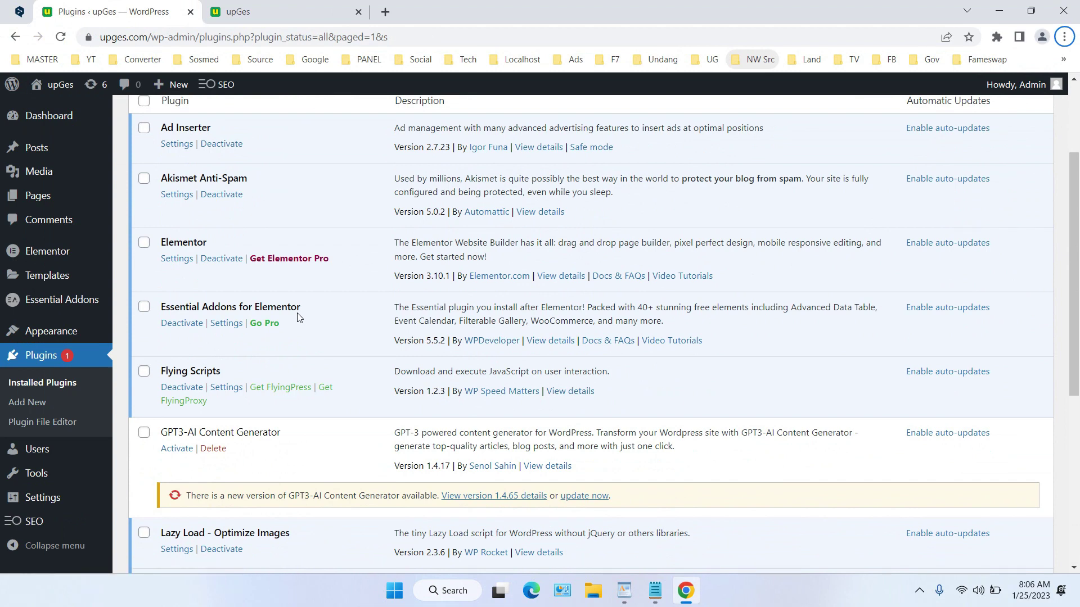
mouse_move(67, 196)
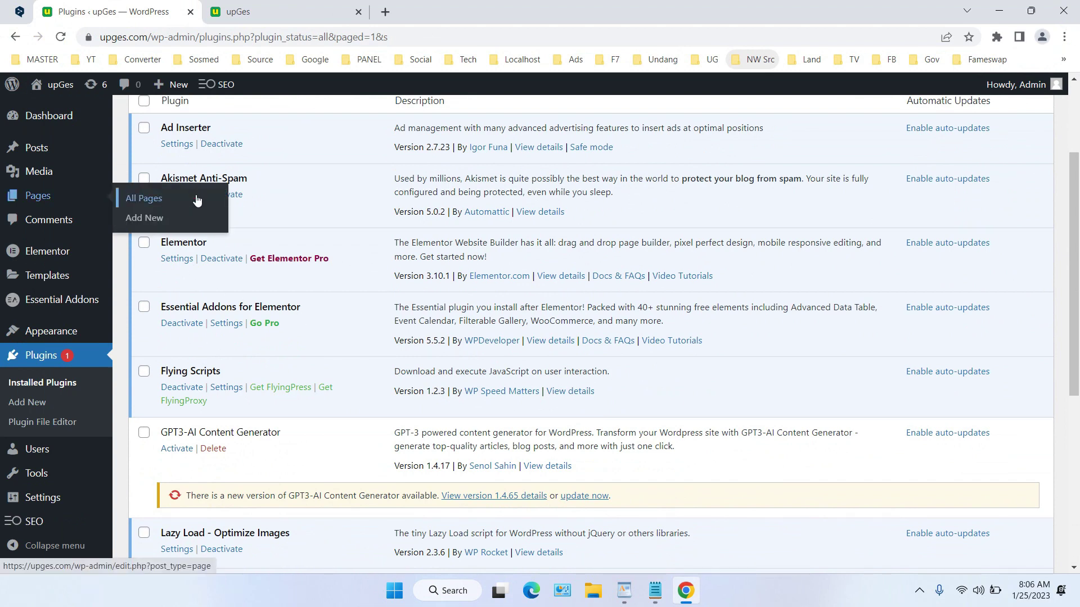
left_click(198, 200)
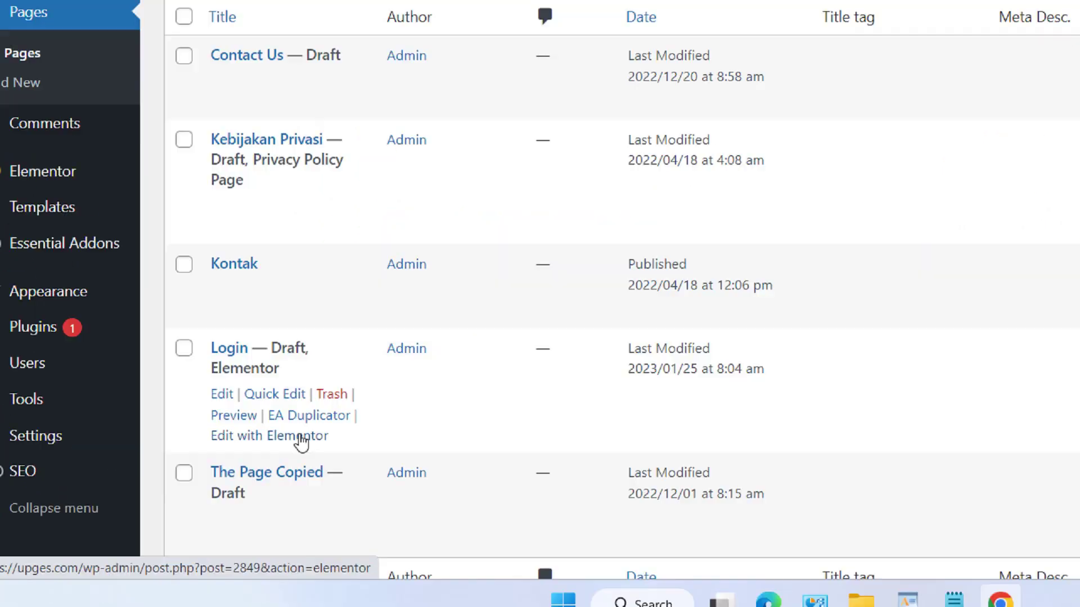
left_click(219, 479)
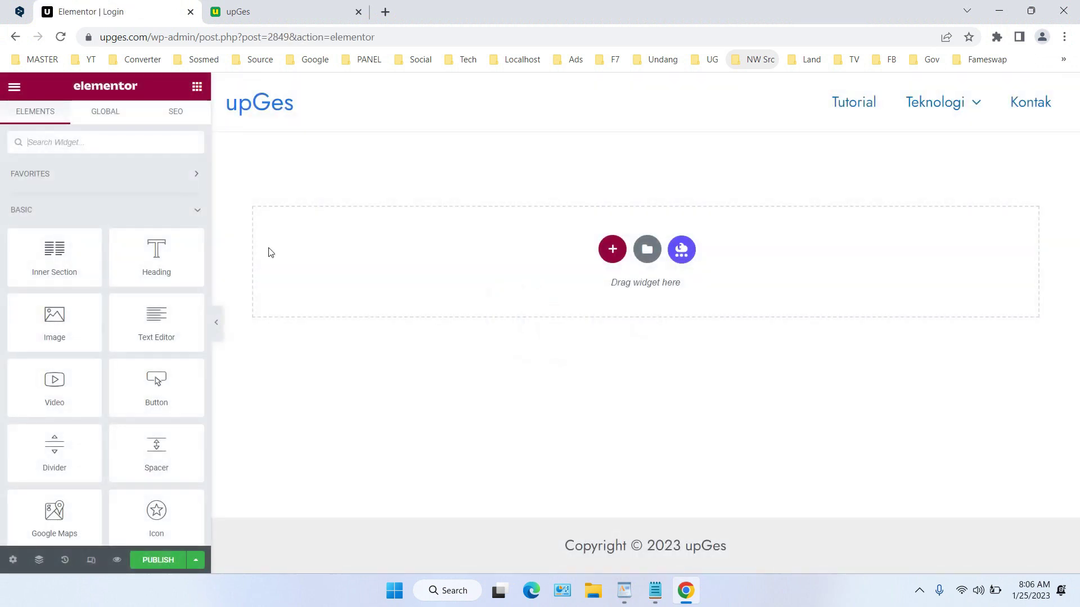
Collapse the basic and General widget groups and expand Essential Addons
left_click(197, 211)
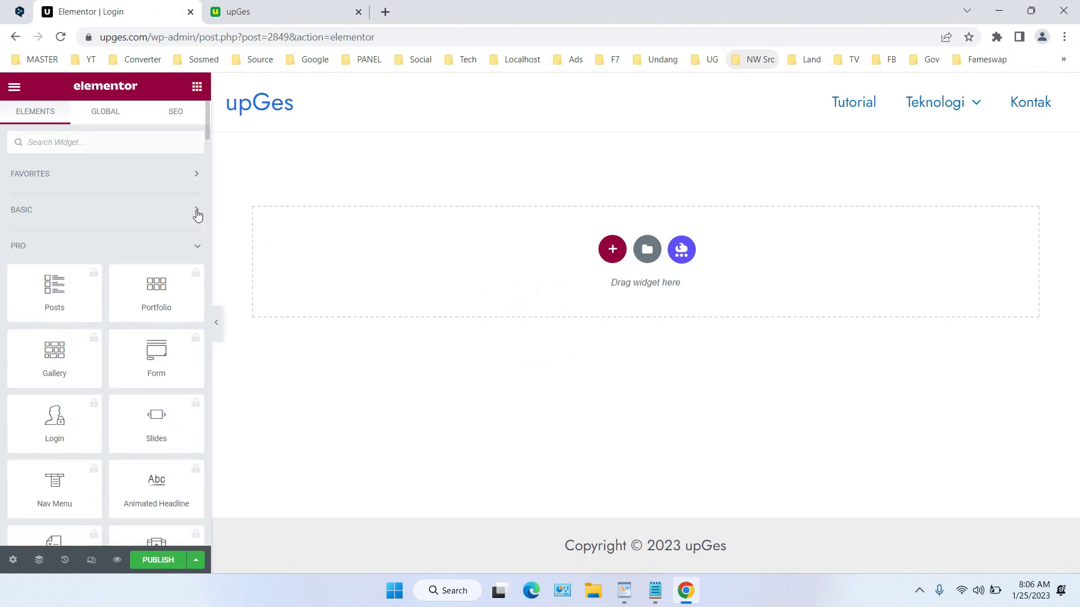
left_click(197, 246)
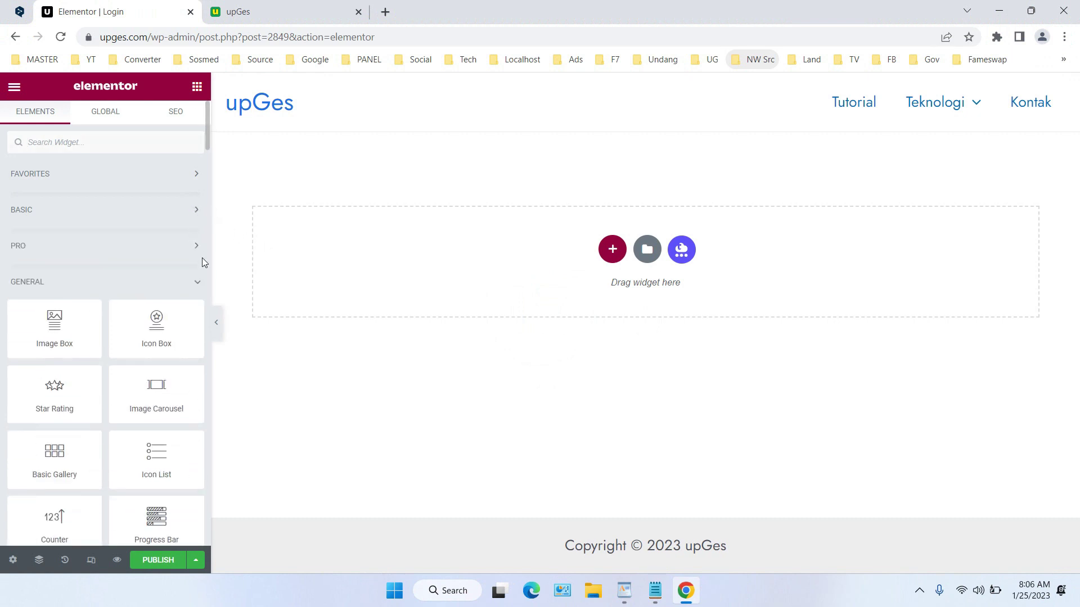
left_click(195, 283)
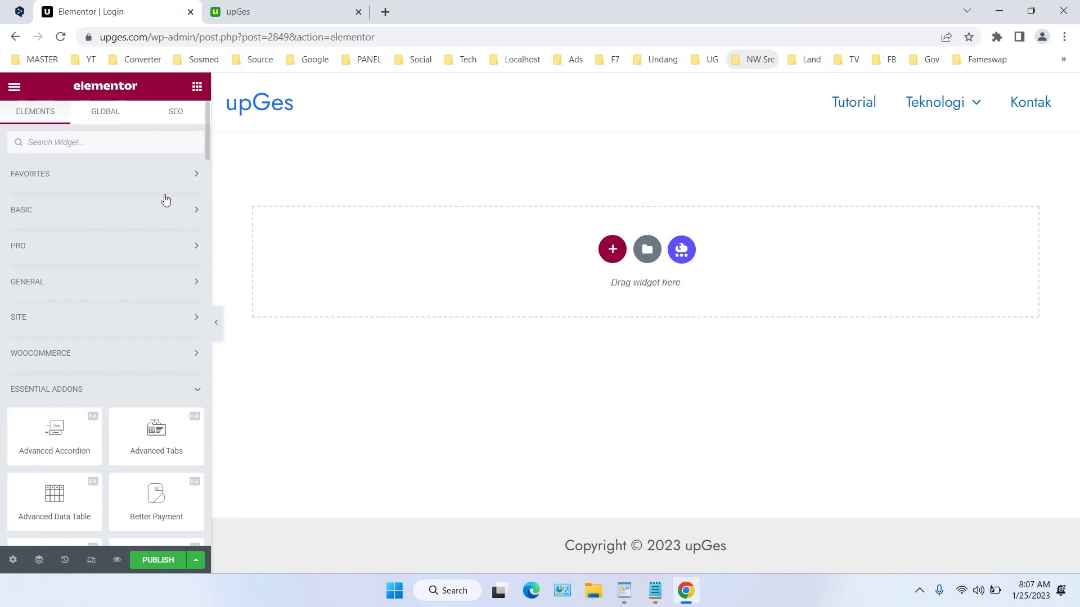
scroll(166, 200, "down", 3)
scroll(164, 198, "up", 3)
scroll(164, 198, "down", 6)
scroll(164, 194, "up", 1)
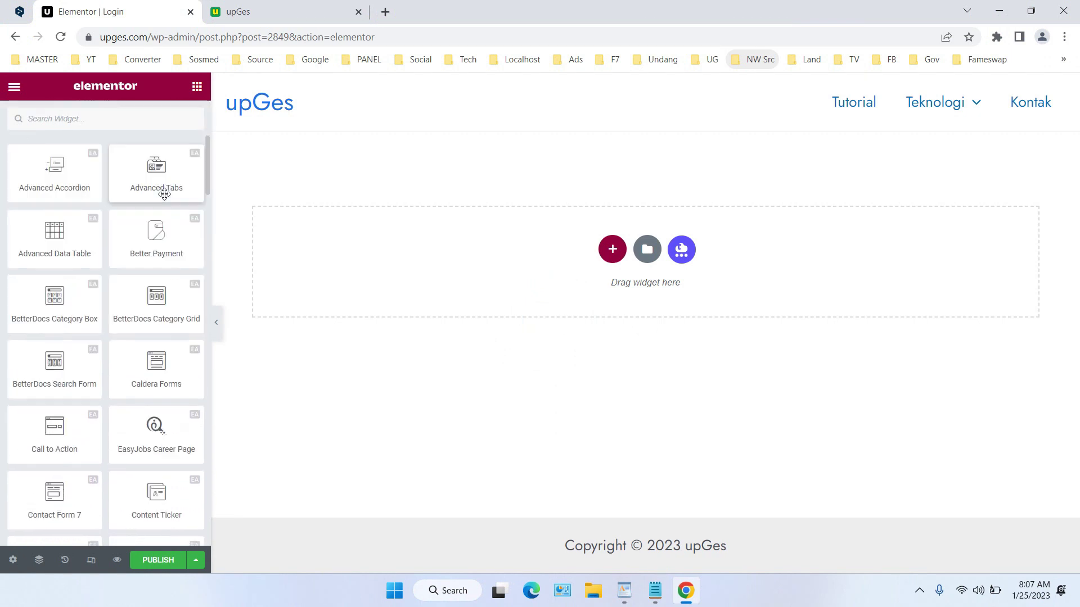
scroll(165, 194, "up", 5)
scroll(164, 194, "down", 7)
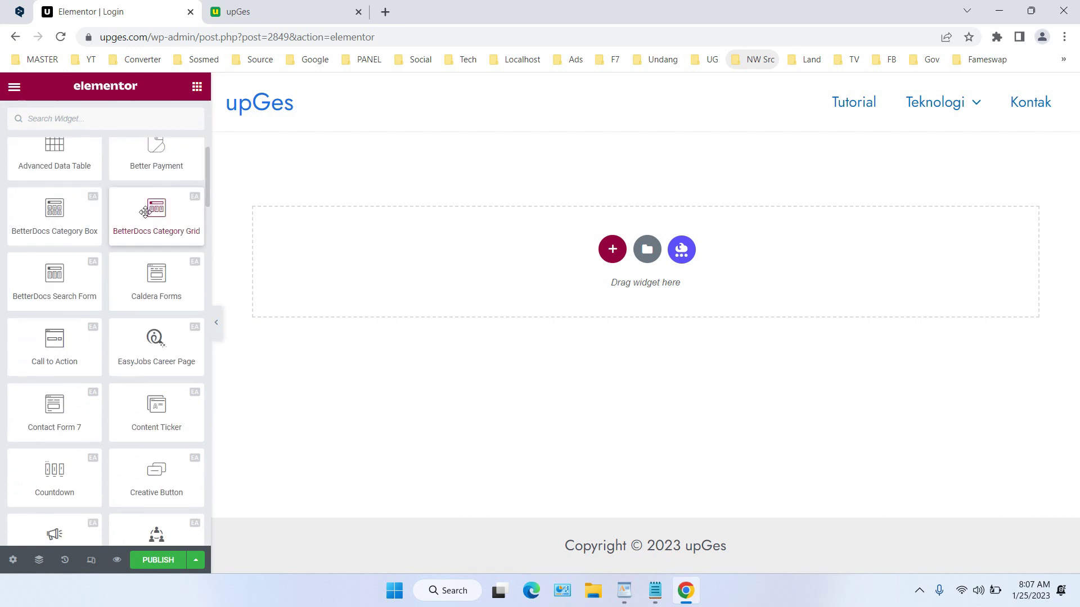
Place the Login | Register Form widget on the Login page canvas
scroll(133, 298, "down", 2)
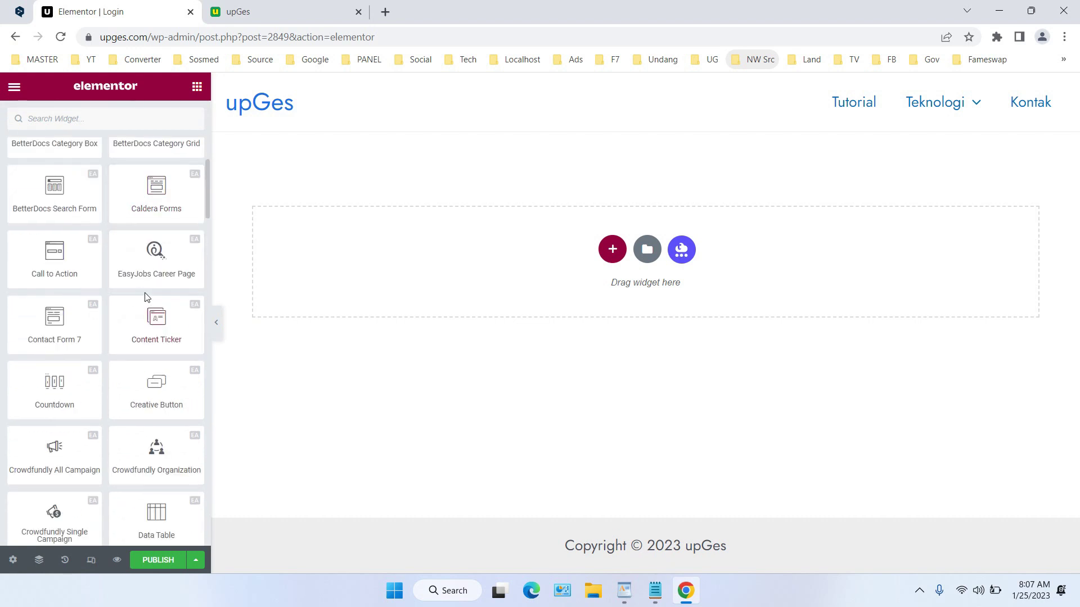
scroll(158, 291, "down", 4)
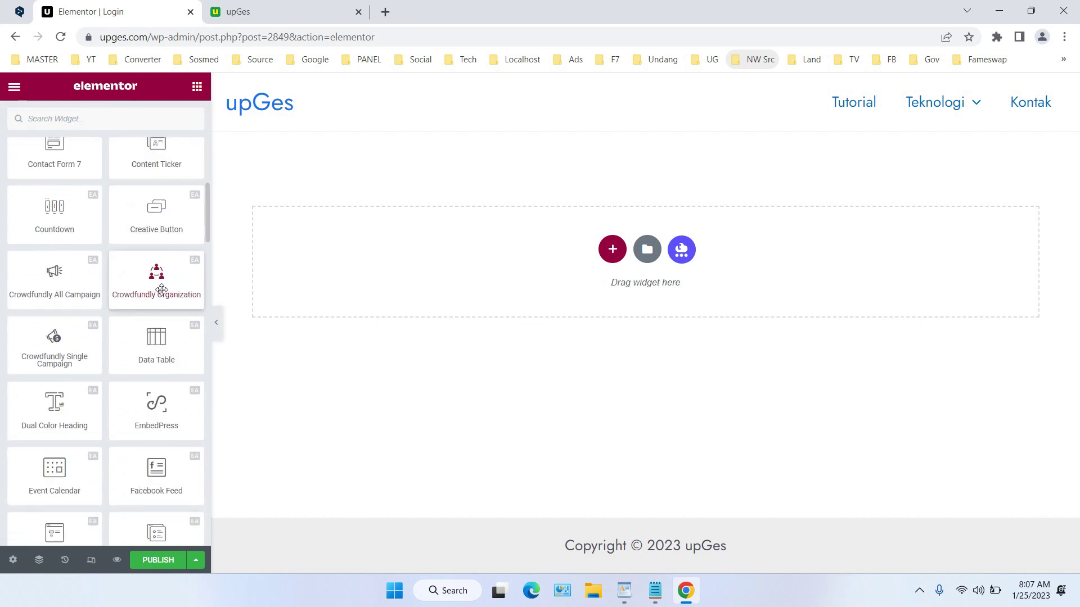
scroll(162, 289, "down", 8)
scroll(162, 288, "down", 2)
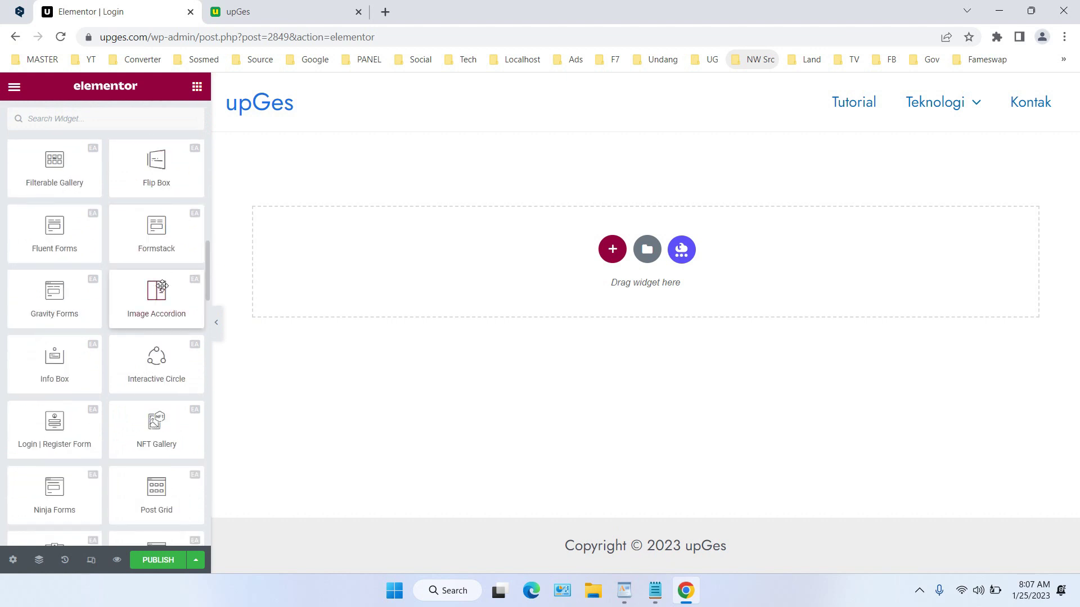
scroll(63, 411, "down", 4)
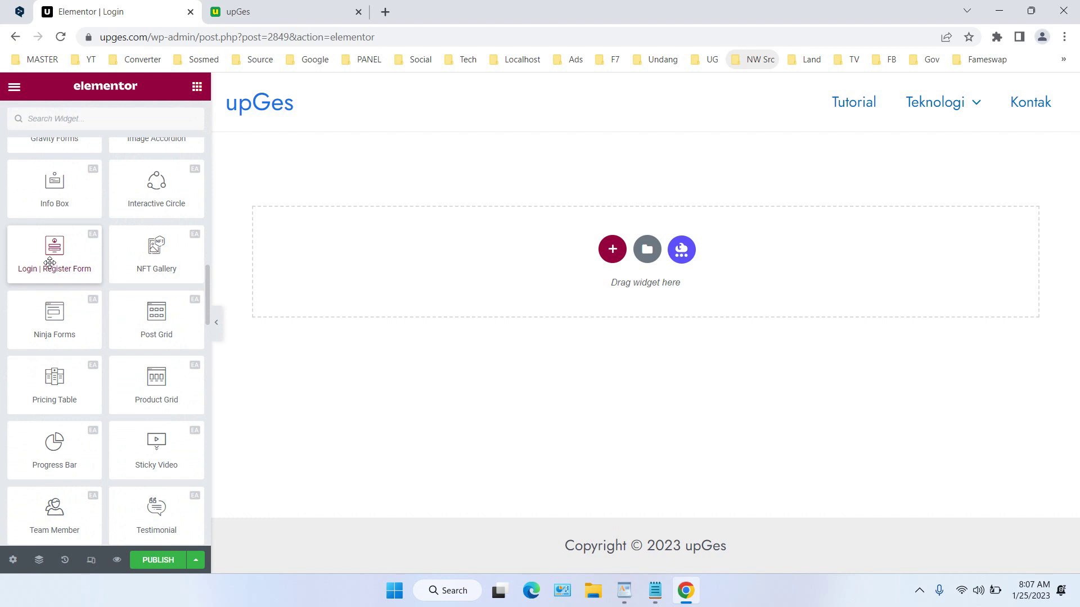
left_click_drag(56, 256, 613, 254)
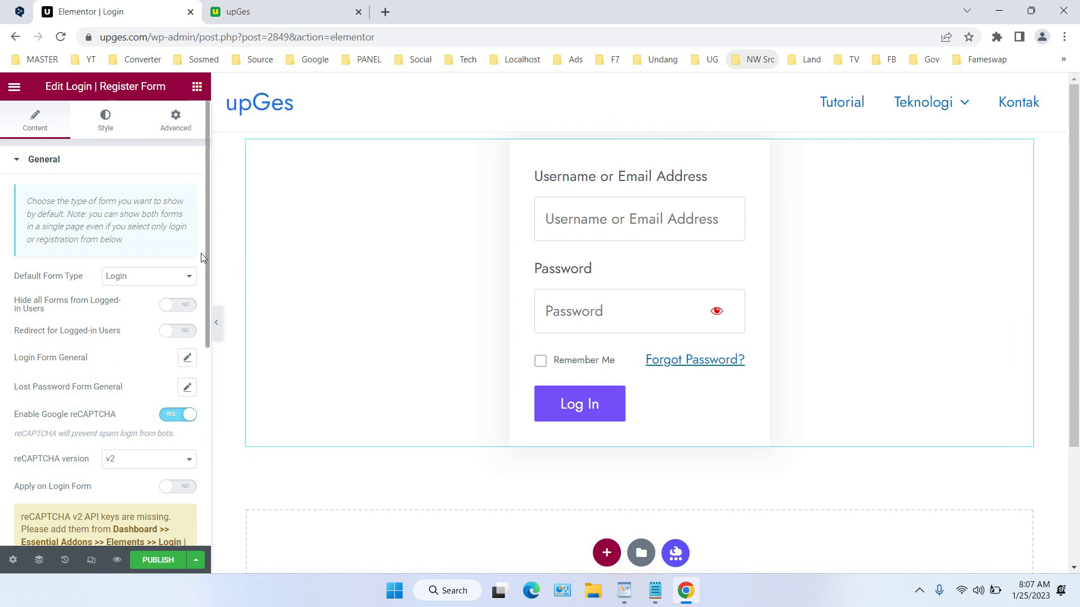
Turn off Google reCAPTCHA on the Login | Register Form widget
scroll(201, 257, "down", 3)
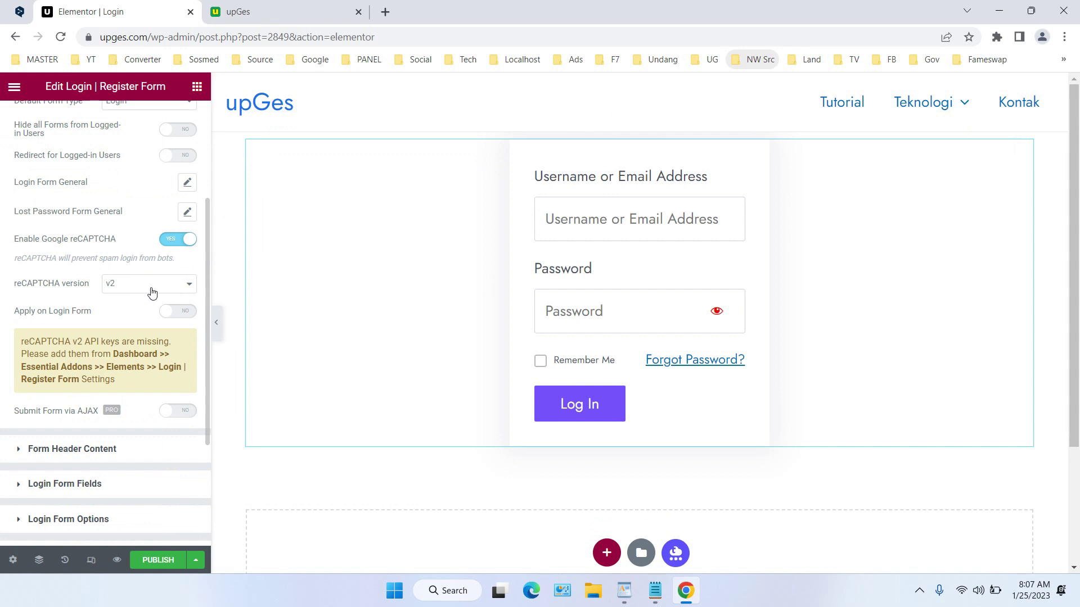
left_click(181, 246)
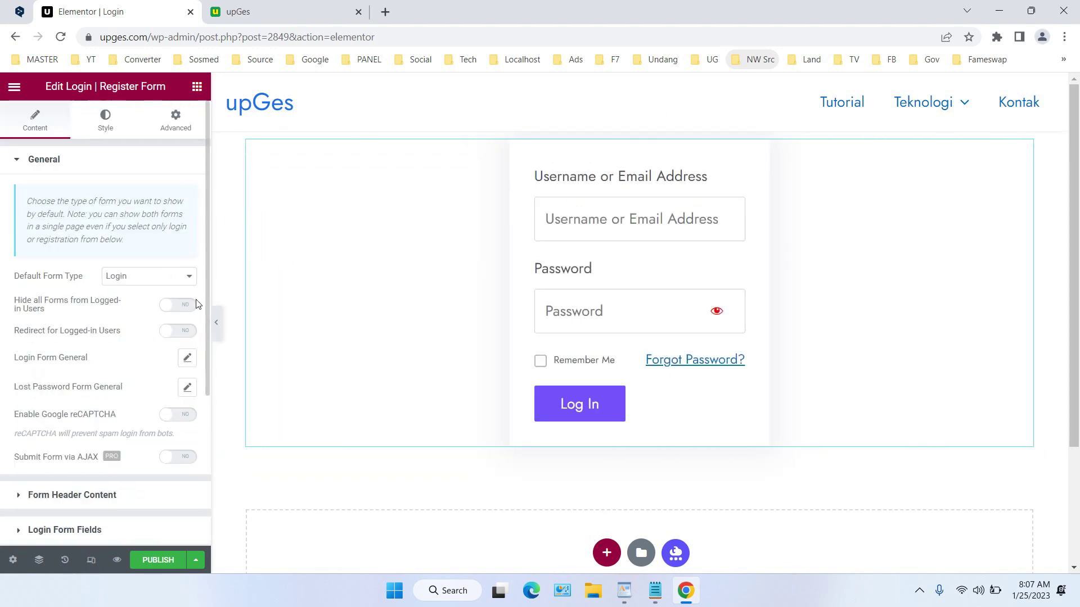
scroll(197, 304, "down", 1)
scroll(197, 302, "up", 3)
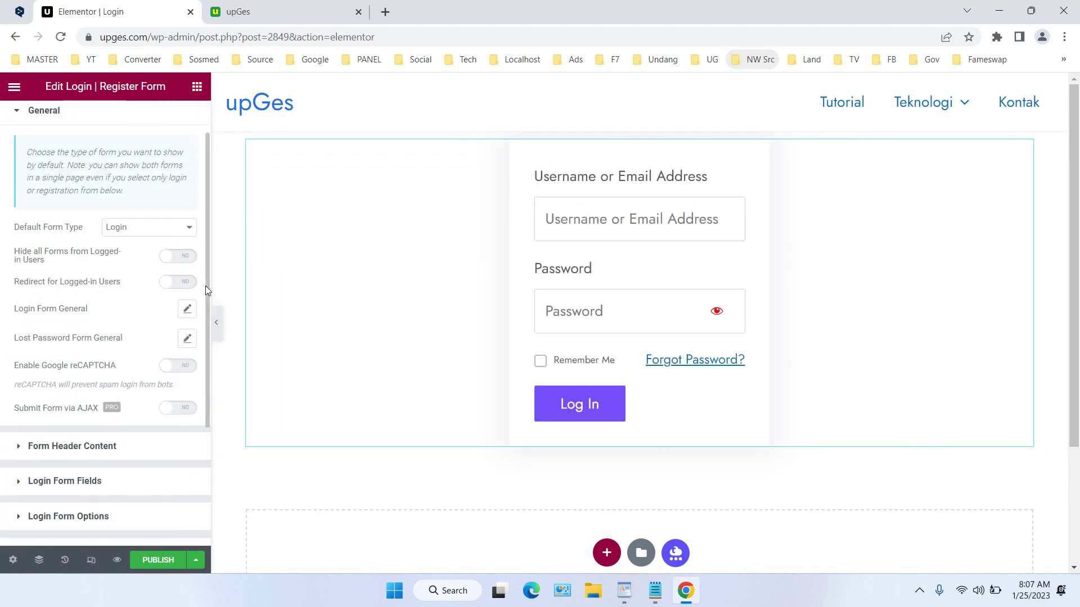
scroll(205, 286, "down", 3)
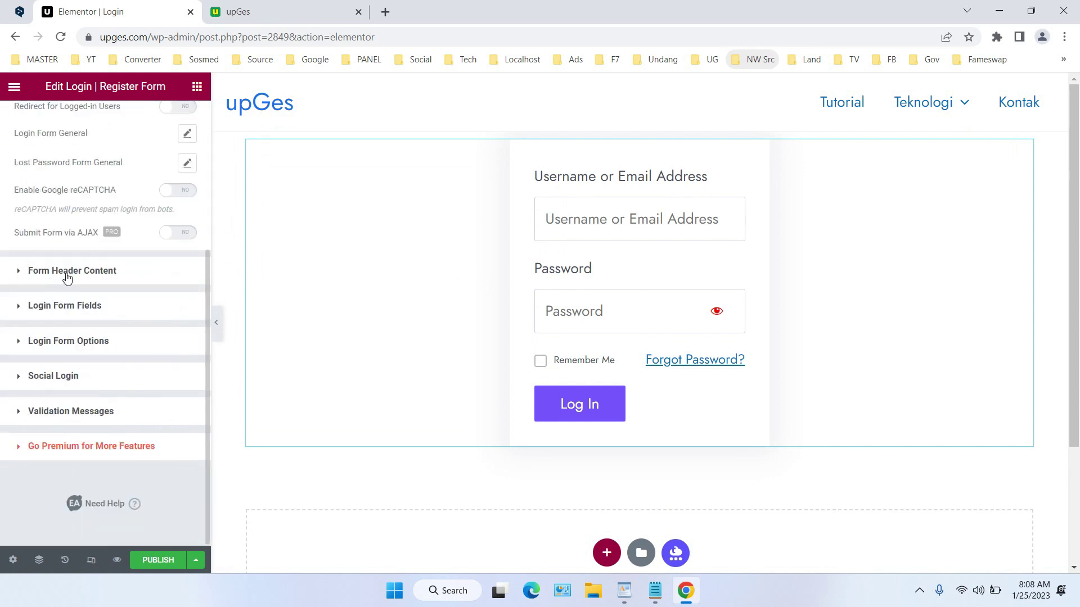
Review the form header settings and adjust the login input field width
left_click(67, 272)
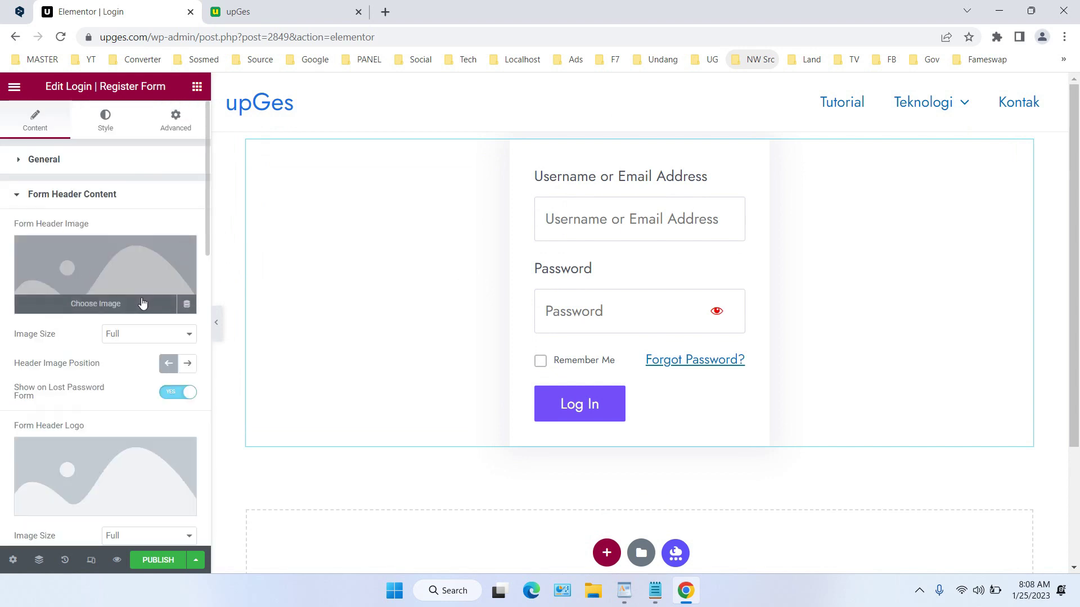
scroll(184, 309, "down", 5)
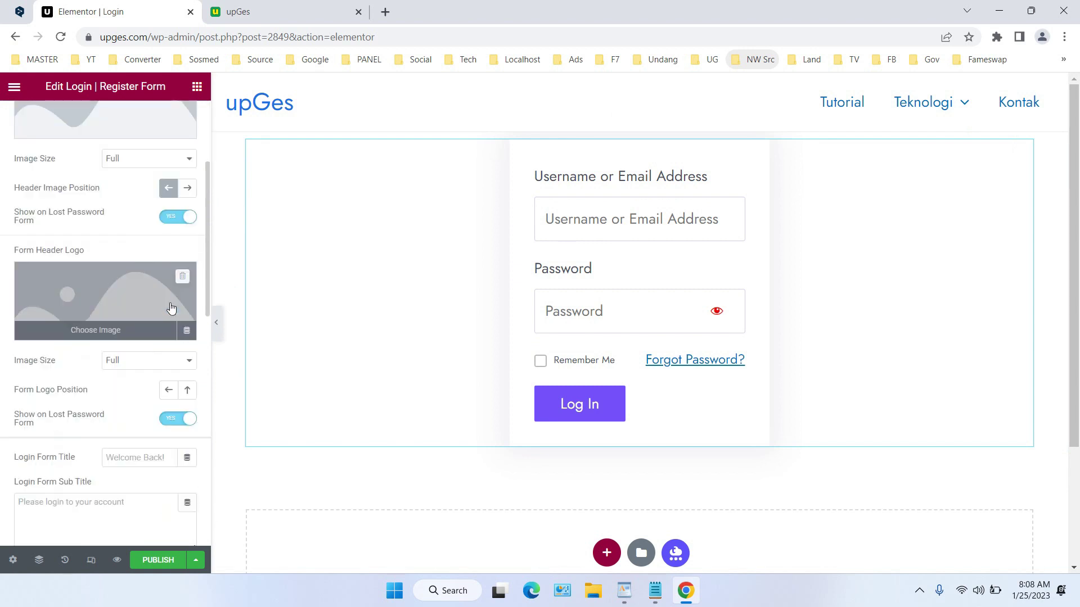
scroll(183, 312, "down", 10)
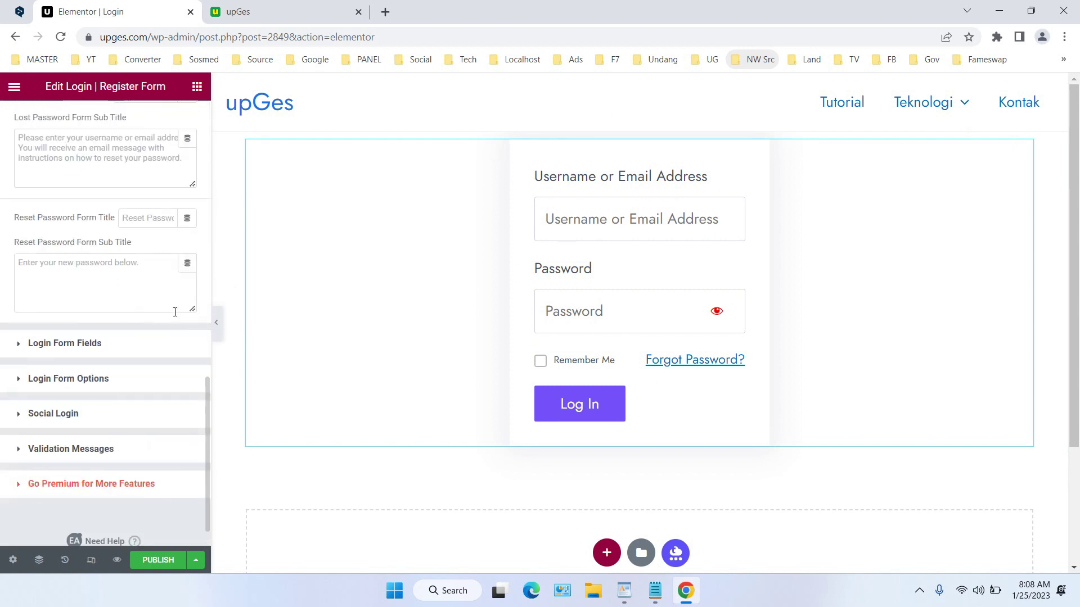
left_click(149, 341)
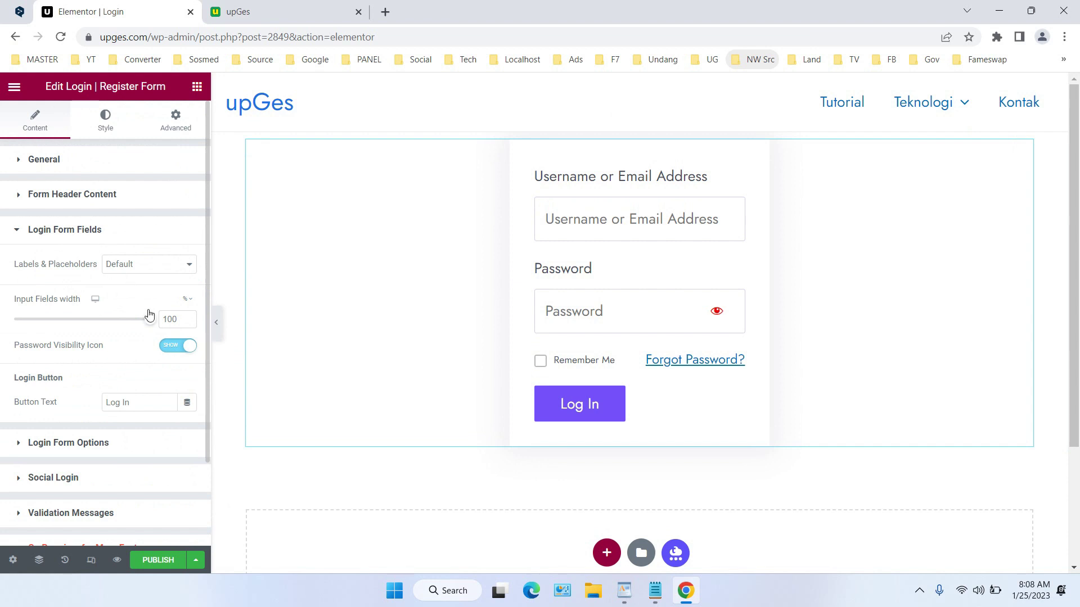
mouse_move(150, 319)
left_mouse_down()
mouse_move(128, 321)
mouse_move(166, 321)
left_mouse_up()
scroll(147, 324, "down", 2)
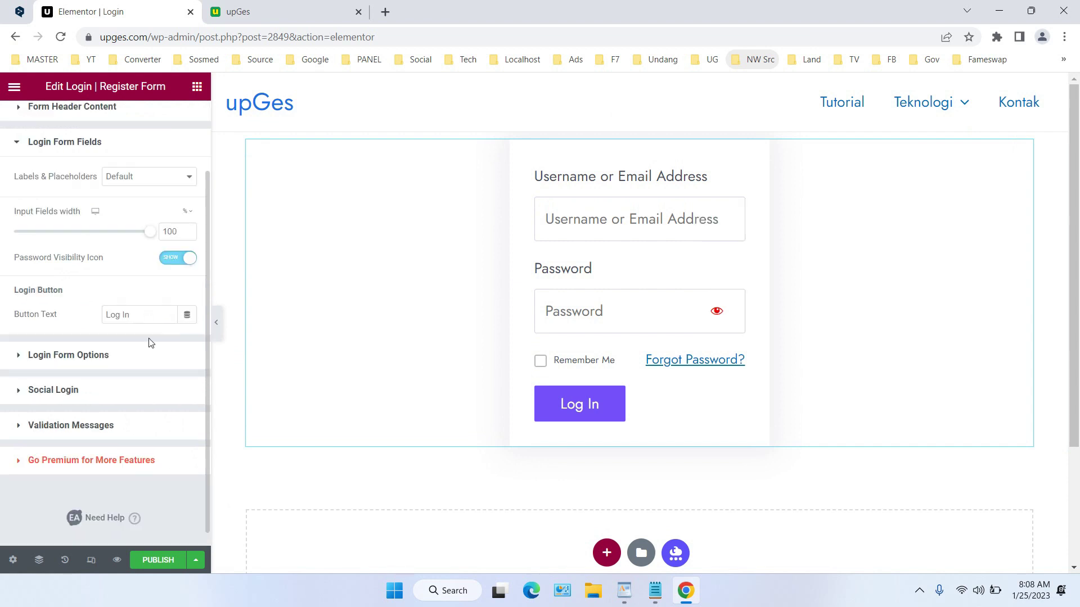
Leave Redirect After Login switched off in the login form options
left_click(150, 355)
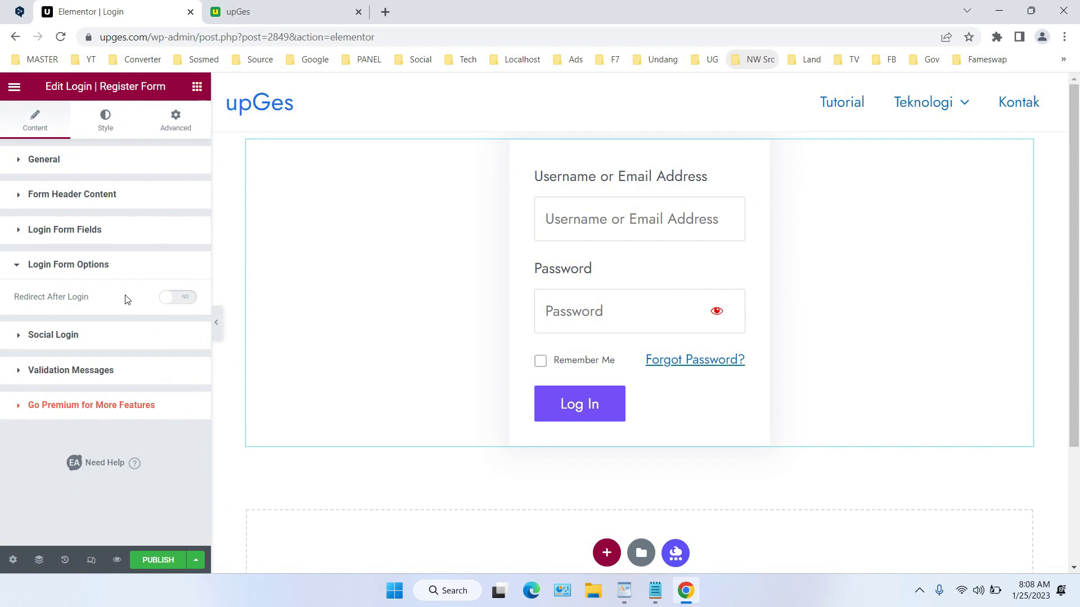
left_click(170, 298)
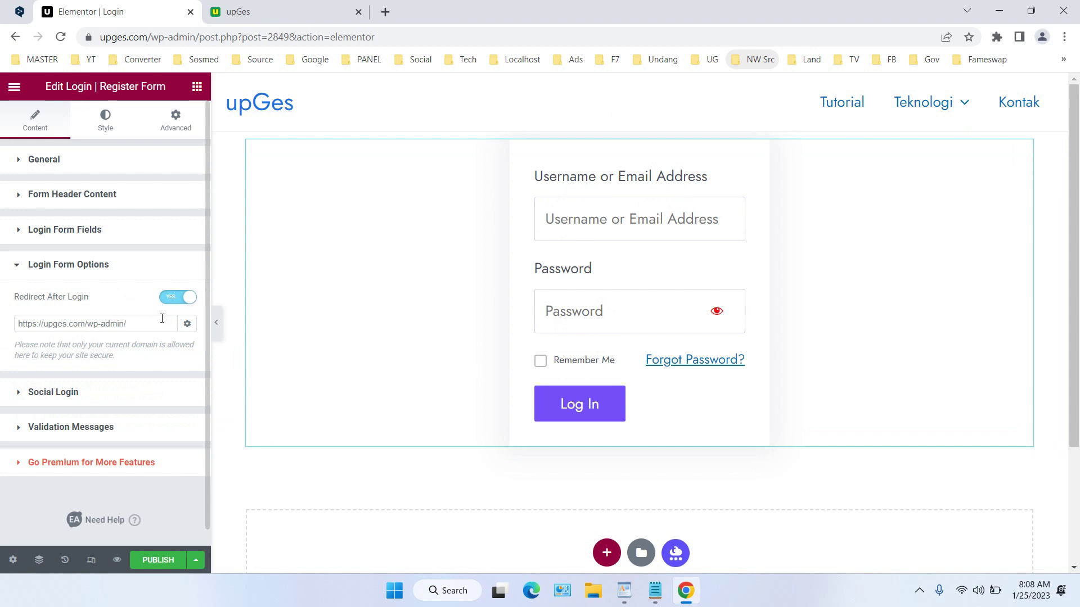
left_click(174, 303)
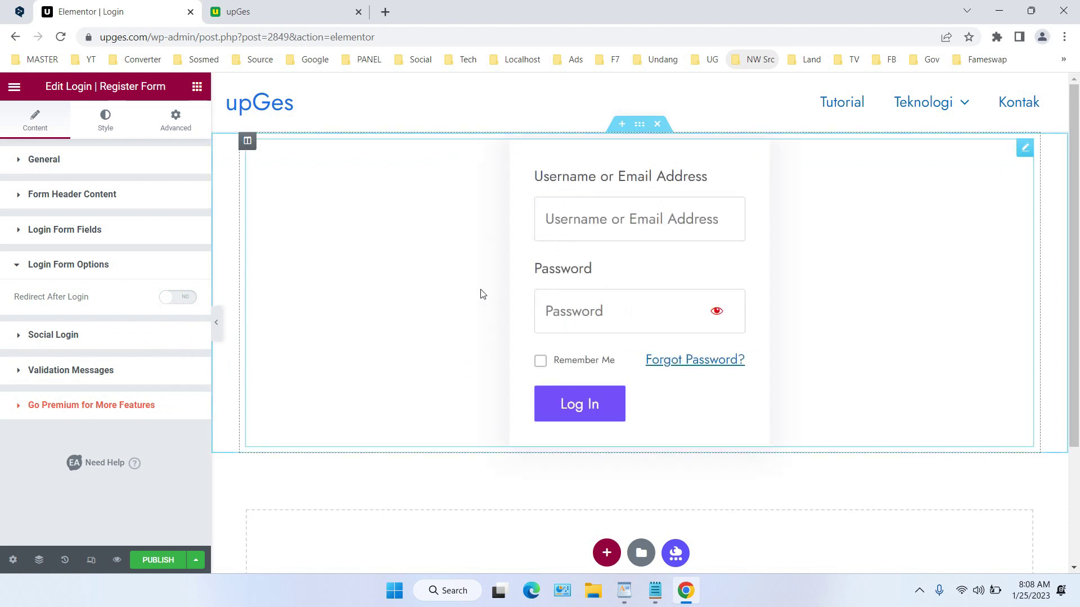
Publish the Login page and exit the Elementor editor
left_click(165, 565)
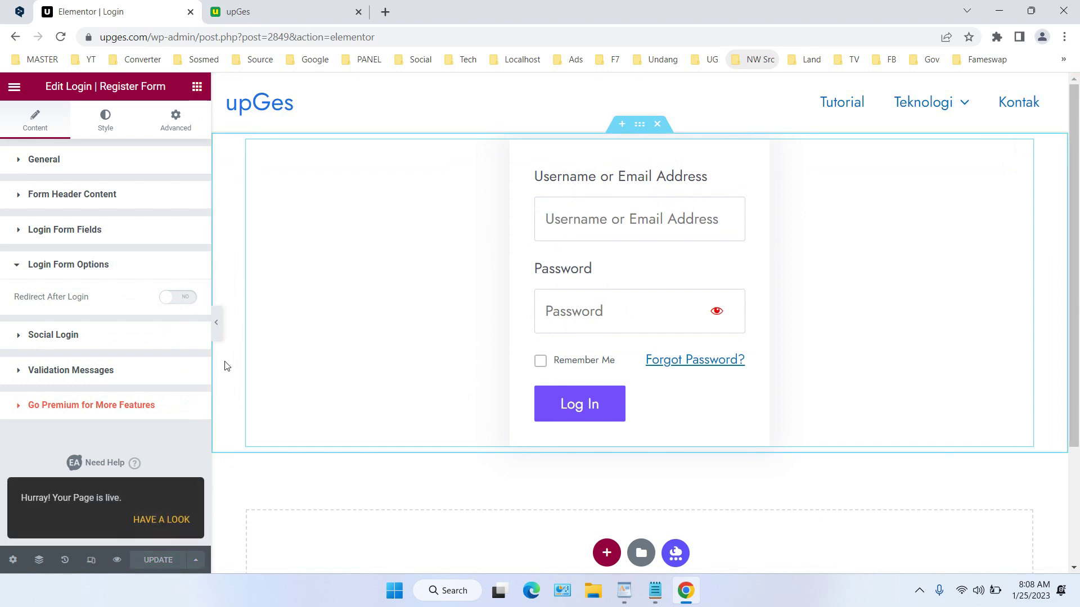
left_click(14, 86)
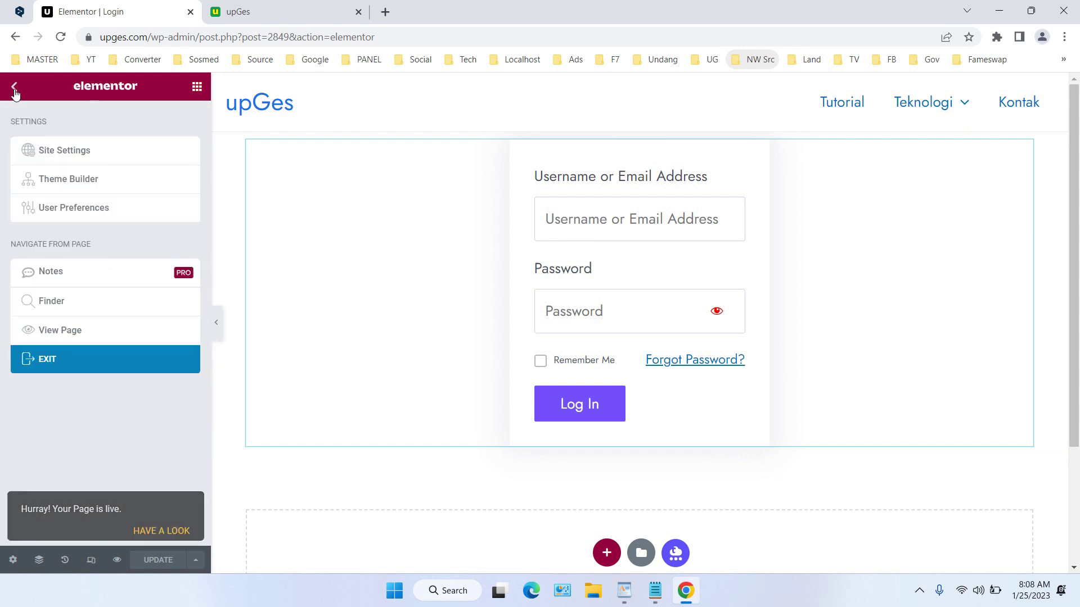
left_click(82, 360)
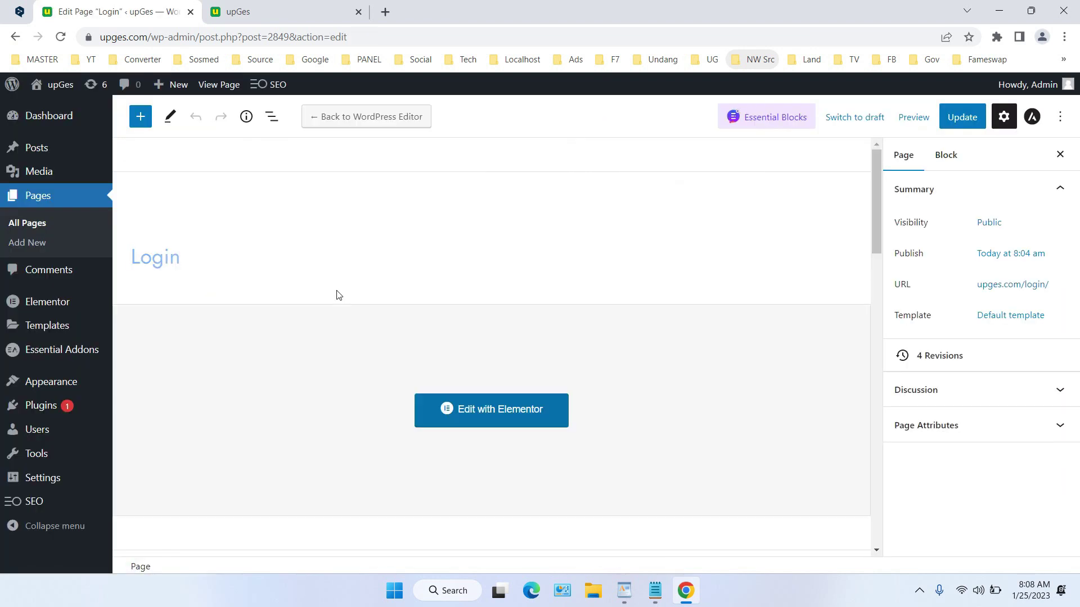
View the published Login page in an incognito window from the Pages list
scroll(371, 371, "down", 1)
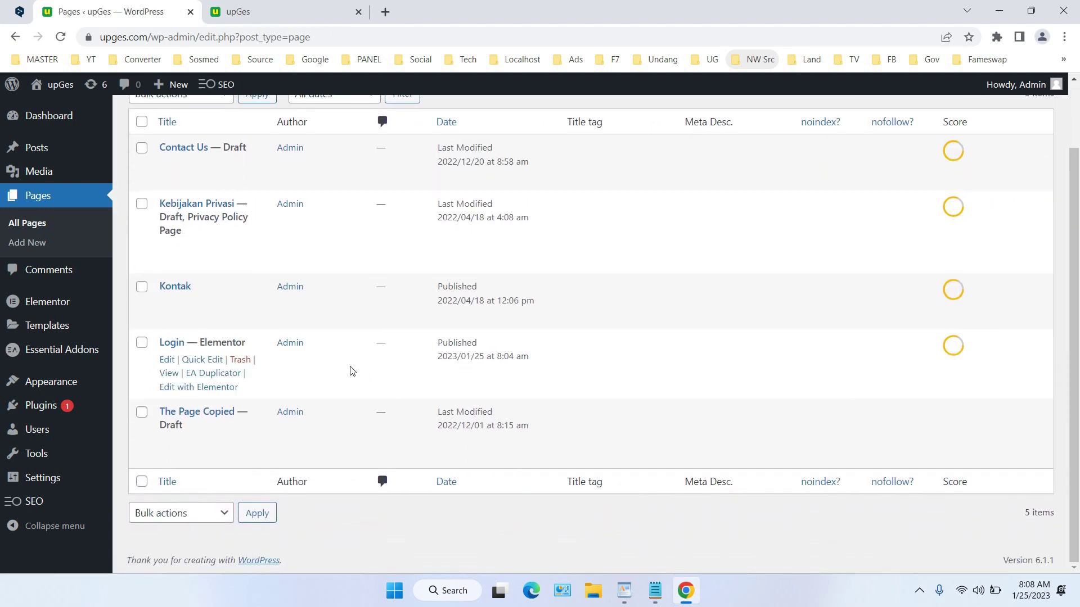
right_click(173, 375)
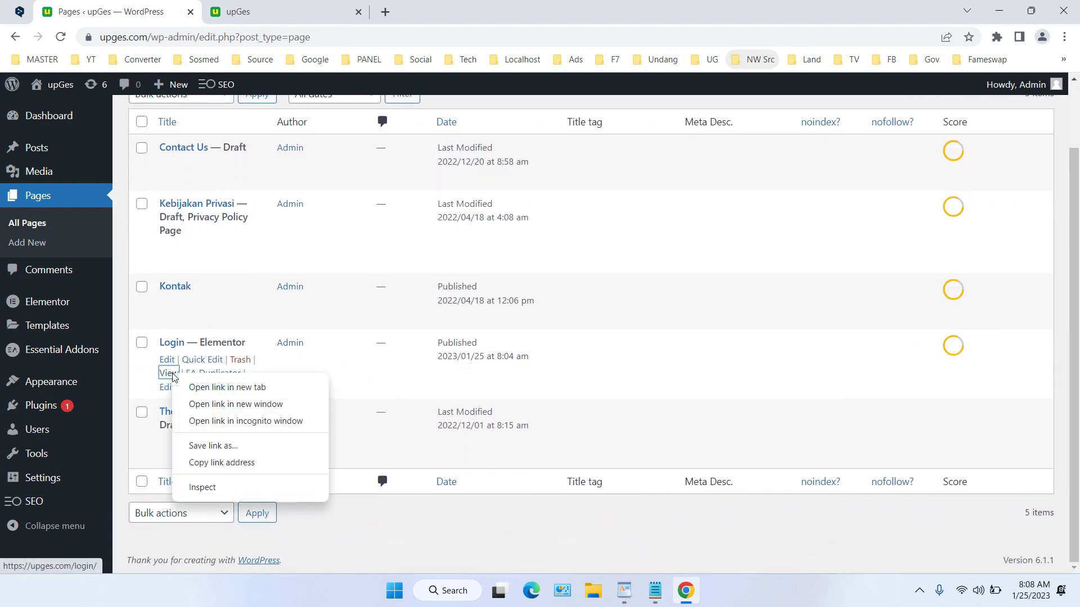
left_click(253, 426)
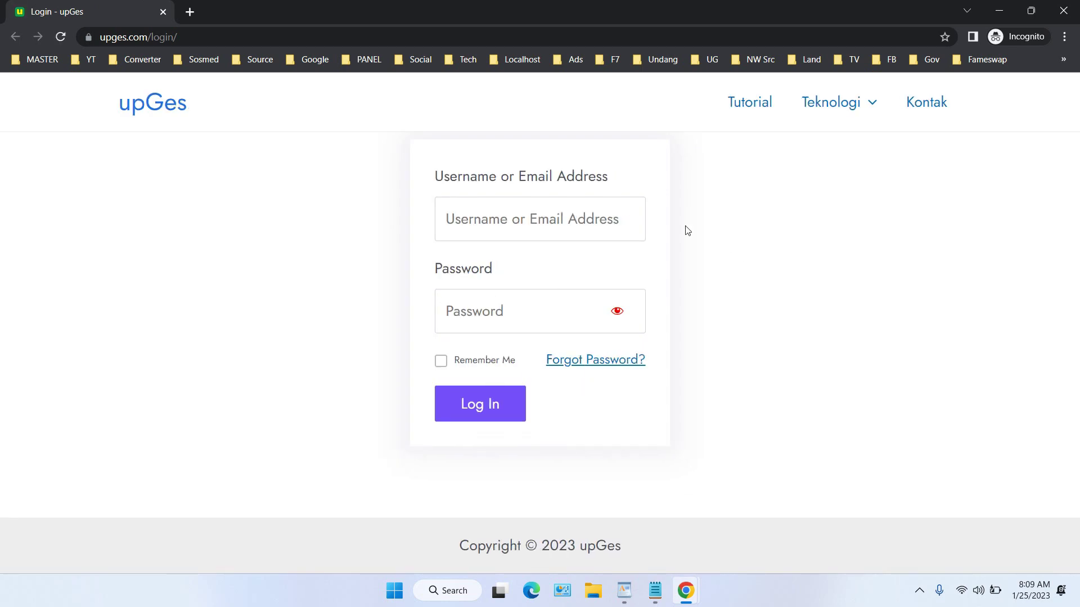
Try signing in with the test username and password, which is rejected as an invalid username
left_click(566, 212)
type("na")
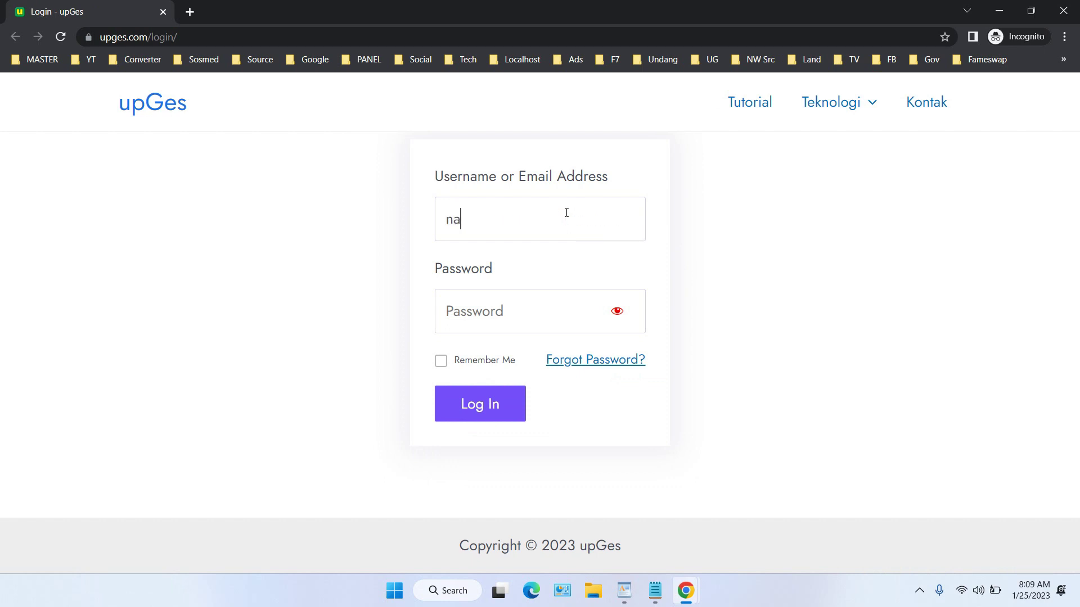
type("vyamon")
key("Tab")
type("······")
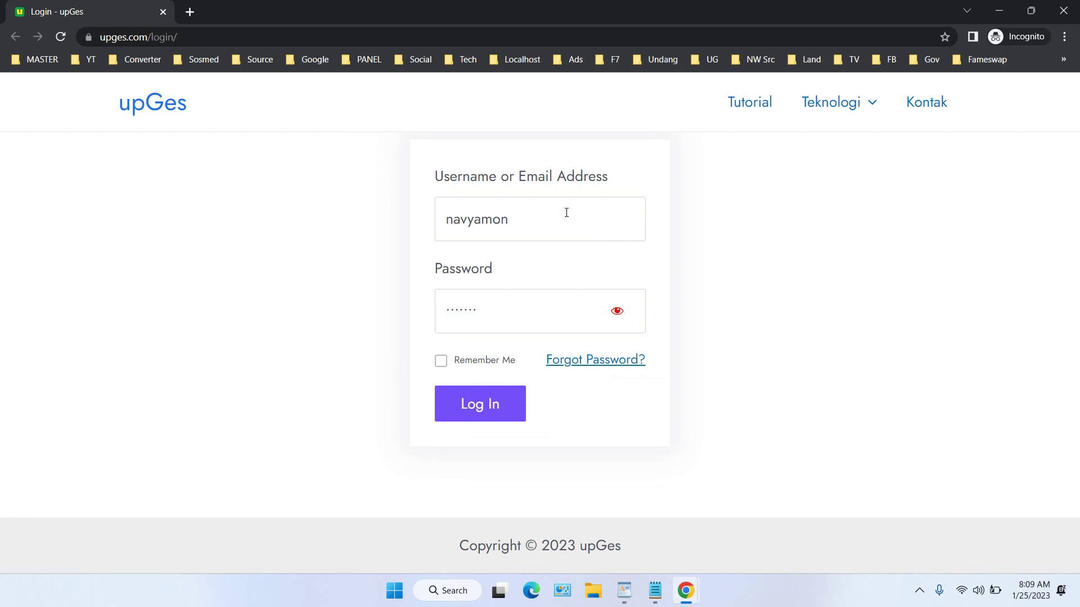
left_click(491, 405)
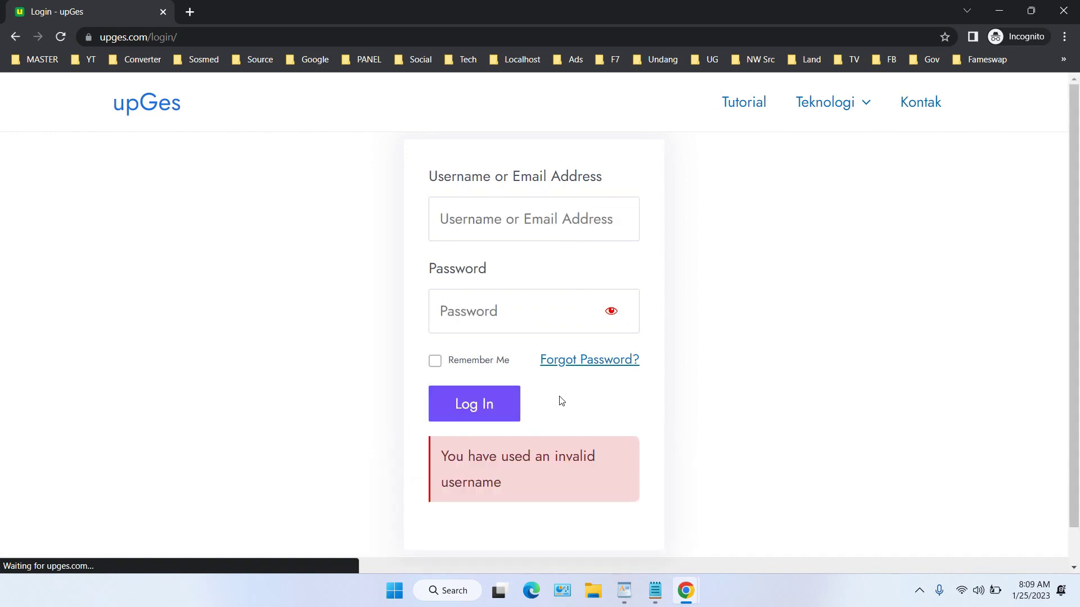
Re-enter the test account's username and password and submit to sign in successfully
type("navya")
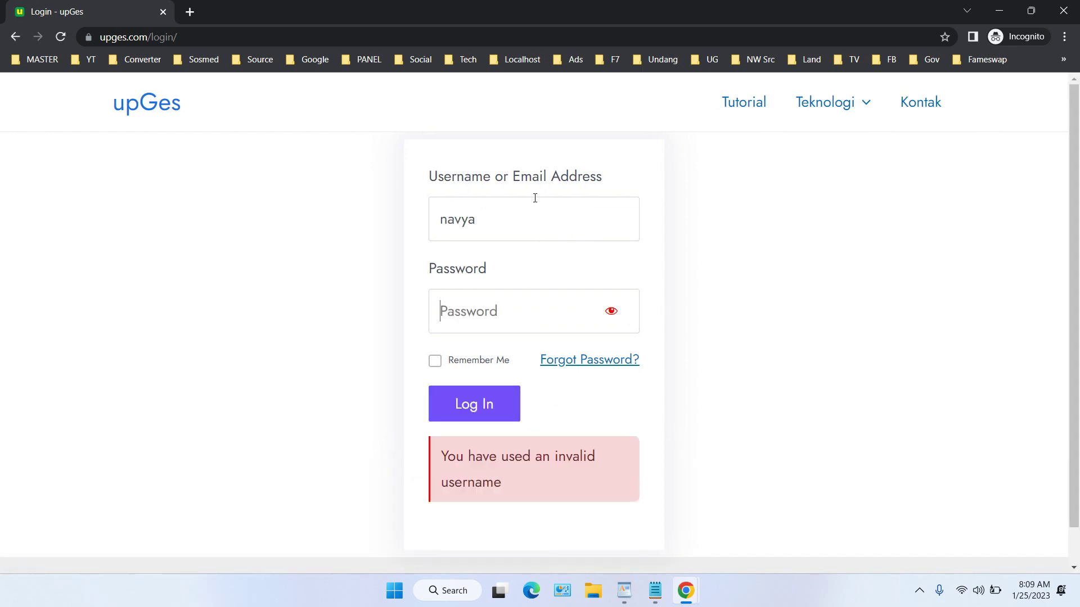
key("Tab")
type("*******")
key("Return")
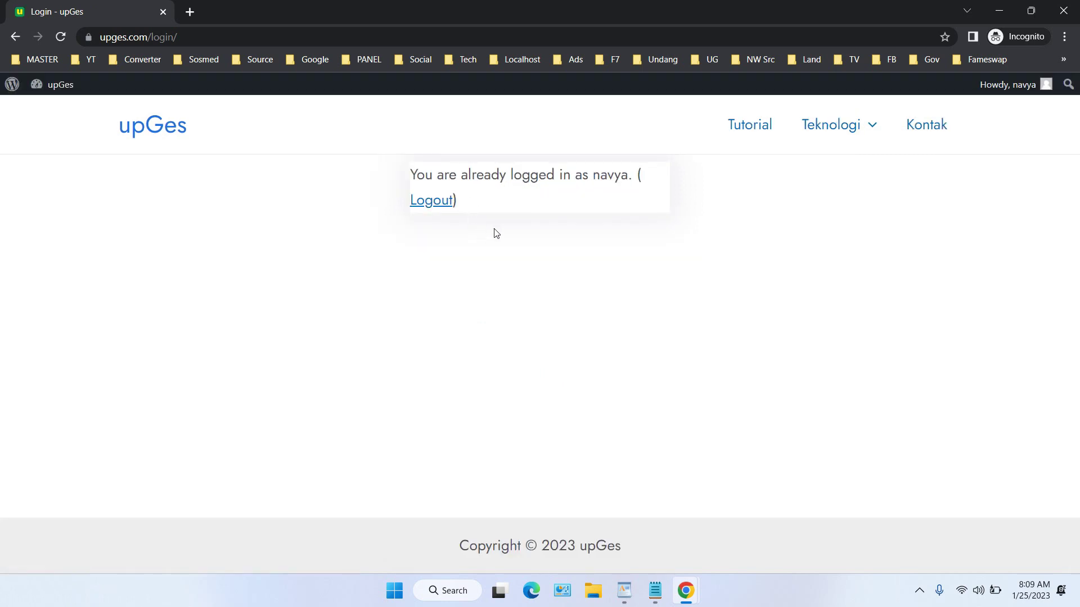
Log out from the Login page to reach the 'You are now logged out' screen, then close the incognito window
left_click_drag(411, 174, 660, 206)
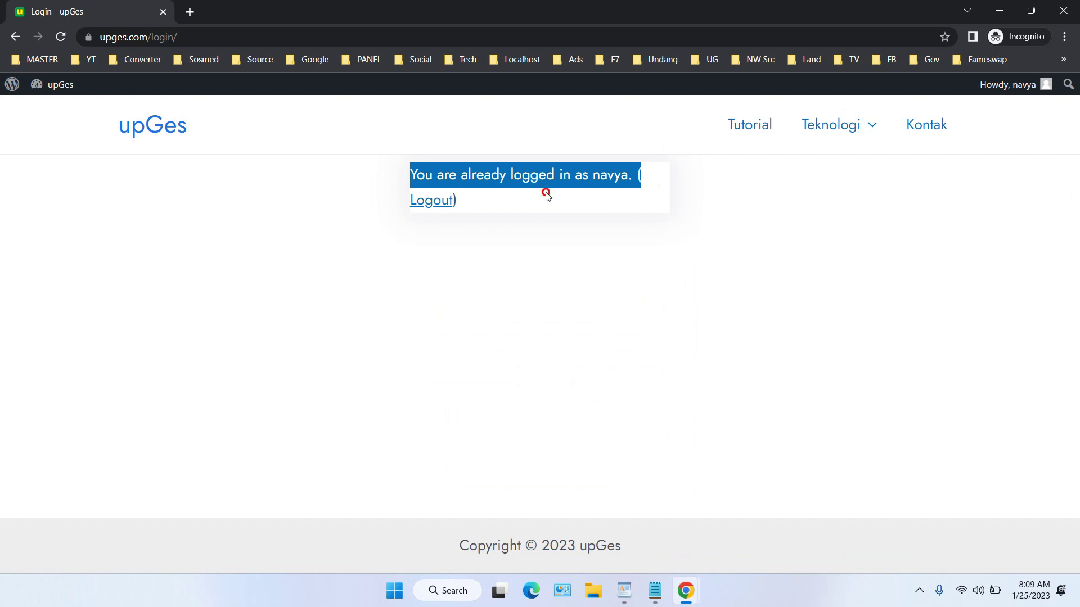
left_click_drag(523, 194, 488, 175)
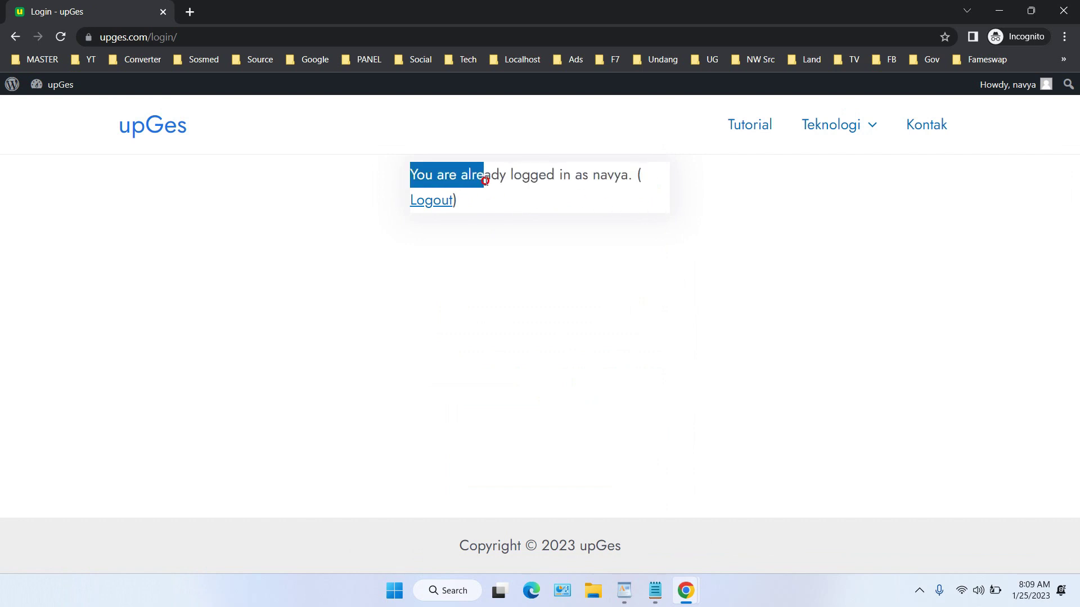
left_click(575, 192)
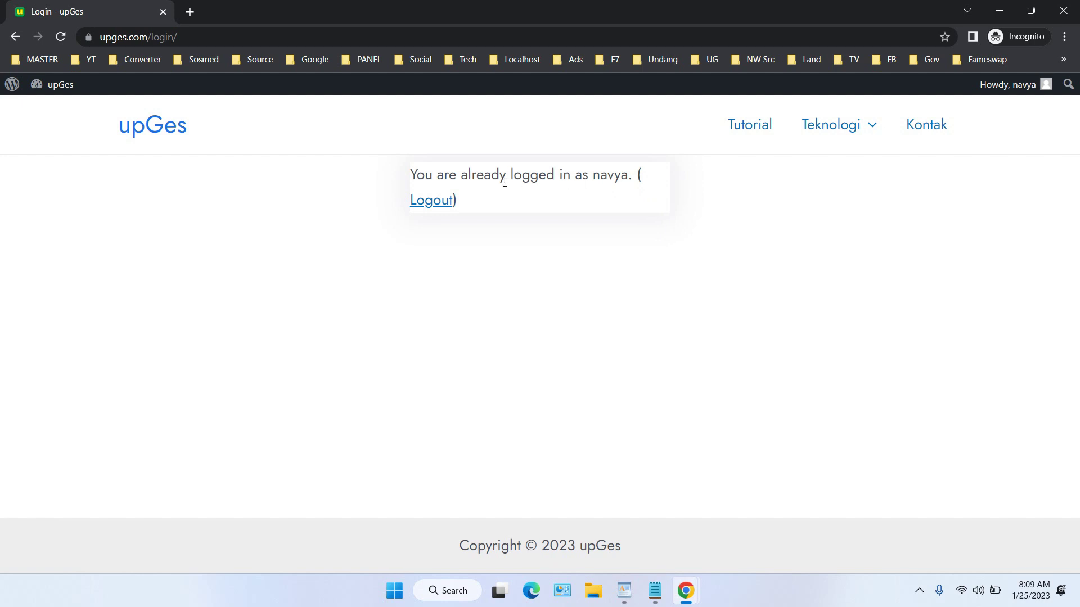
left_click(434, 206)
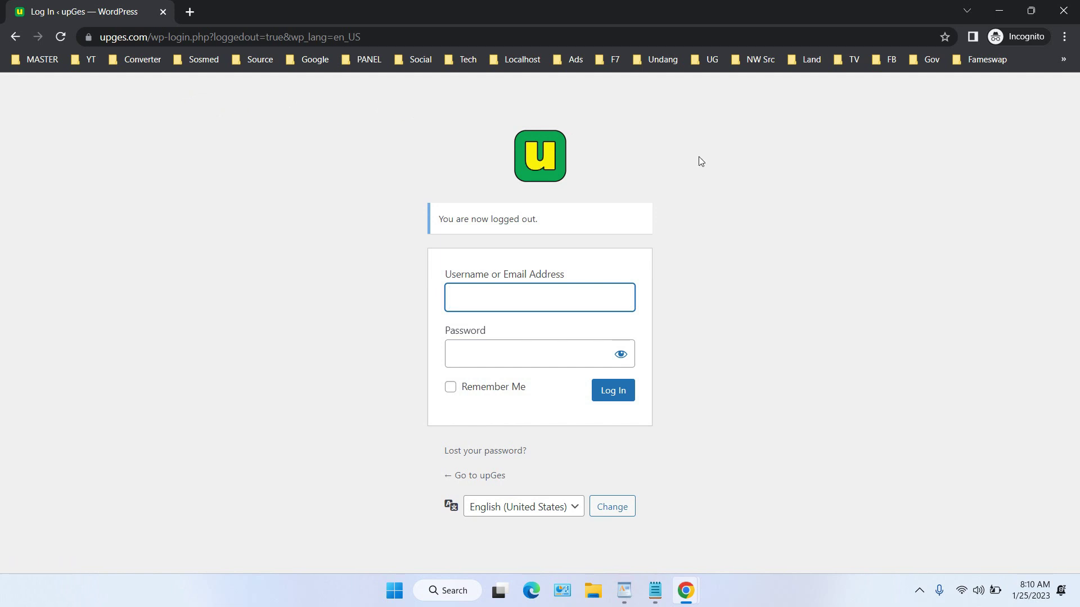
left_click(1063, 10)
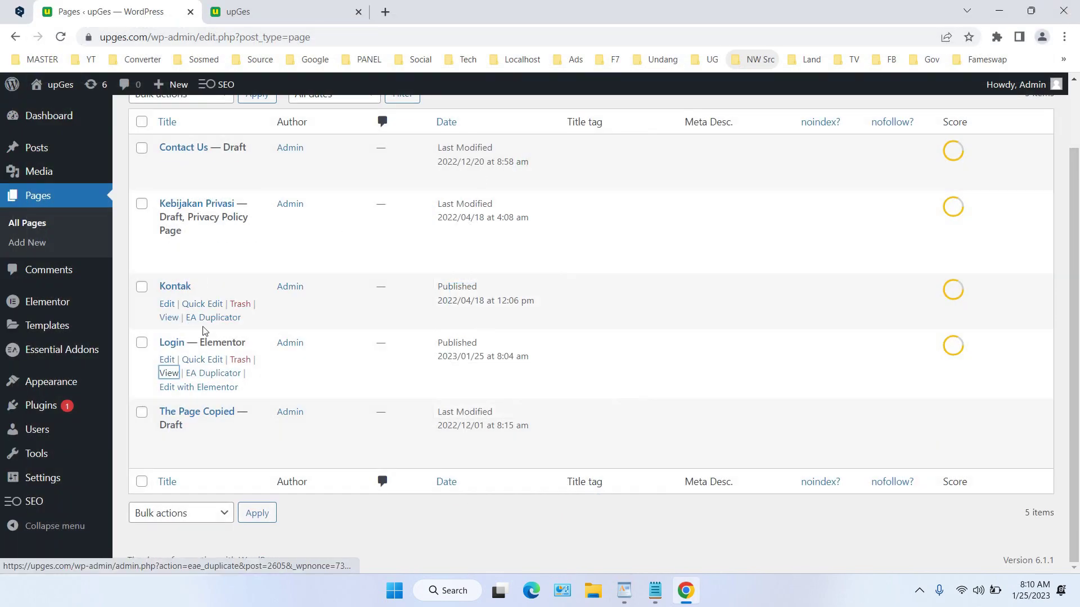
Open Appearance > Theme File Editor on Astra's style.css and bring the Notepad redirect snippet forward
mouse_move(84, 383)
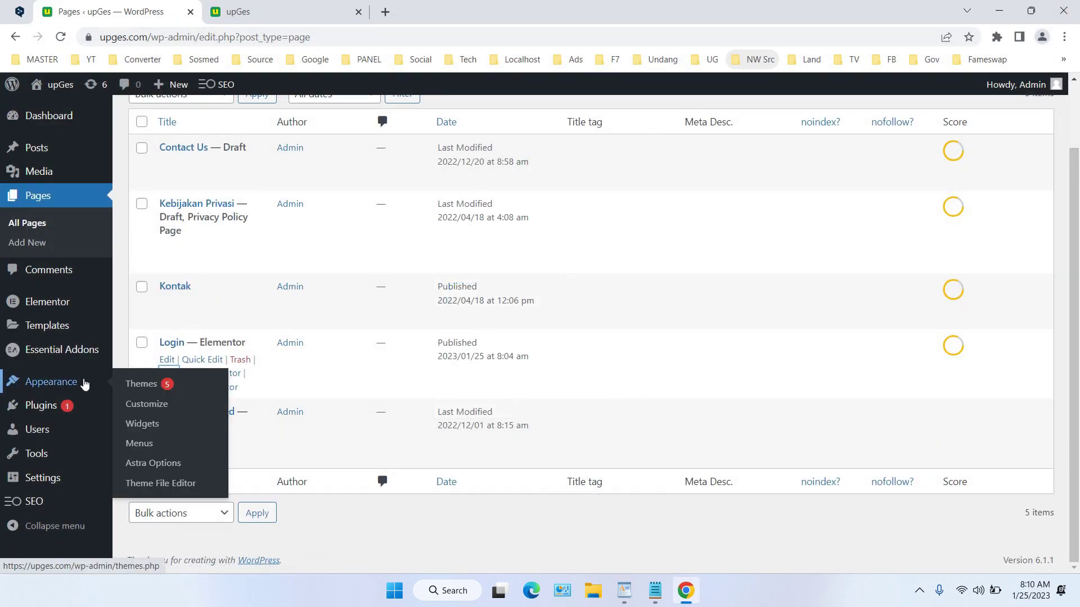
left_click(188, 484)
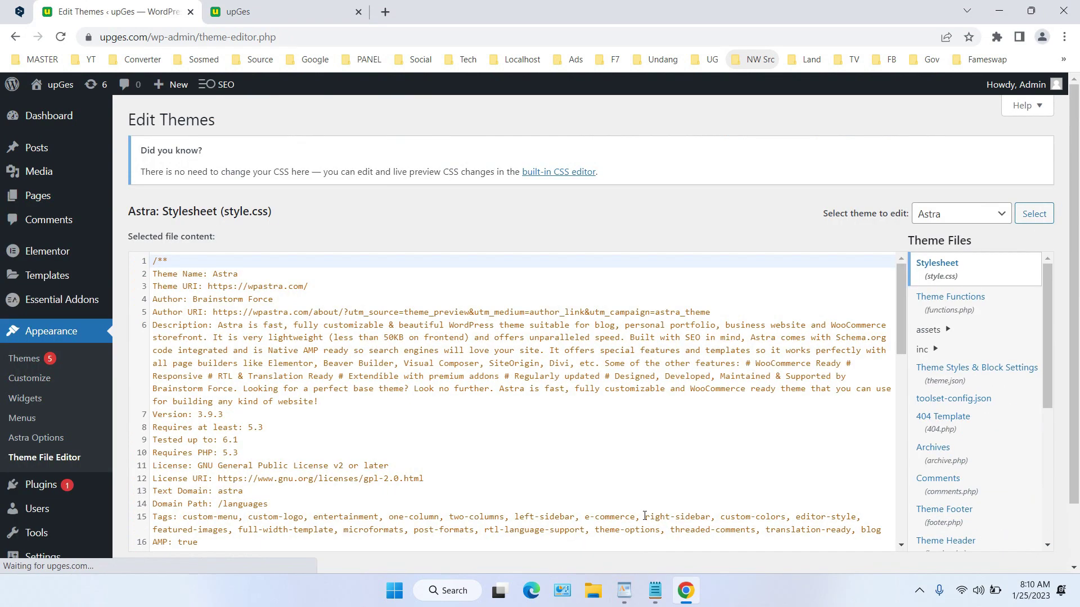
left_click(655, 591)
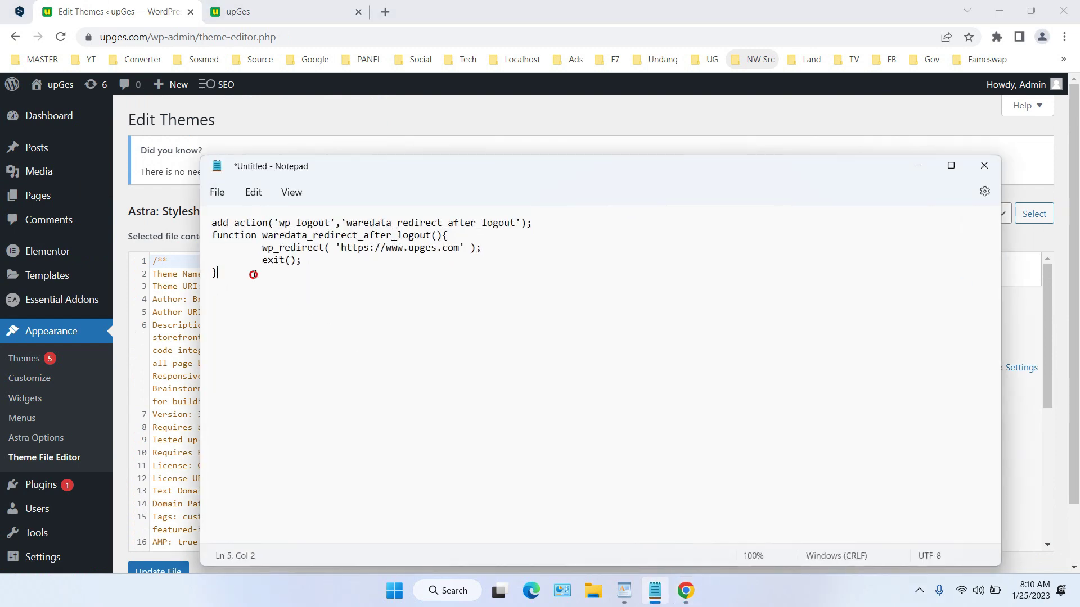
Copy the whole upges.com logout redirect snippet from Notepad, then minimize Notepad
left_click_drag(253, 275, 204, 221)
right_click(313, 235)
left_click(344, 306)
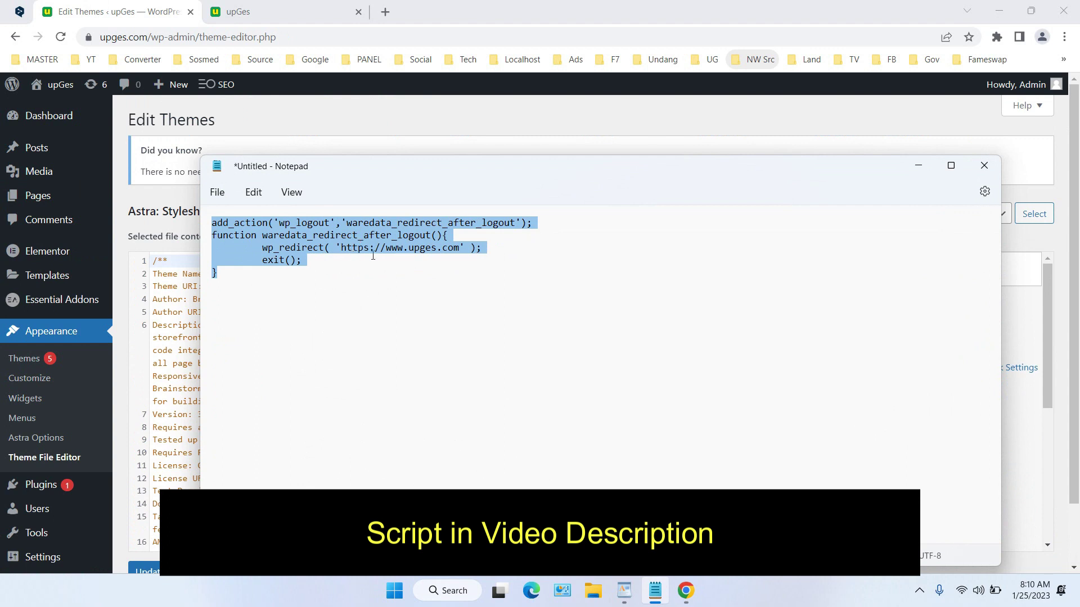
left_click(348, 248)
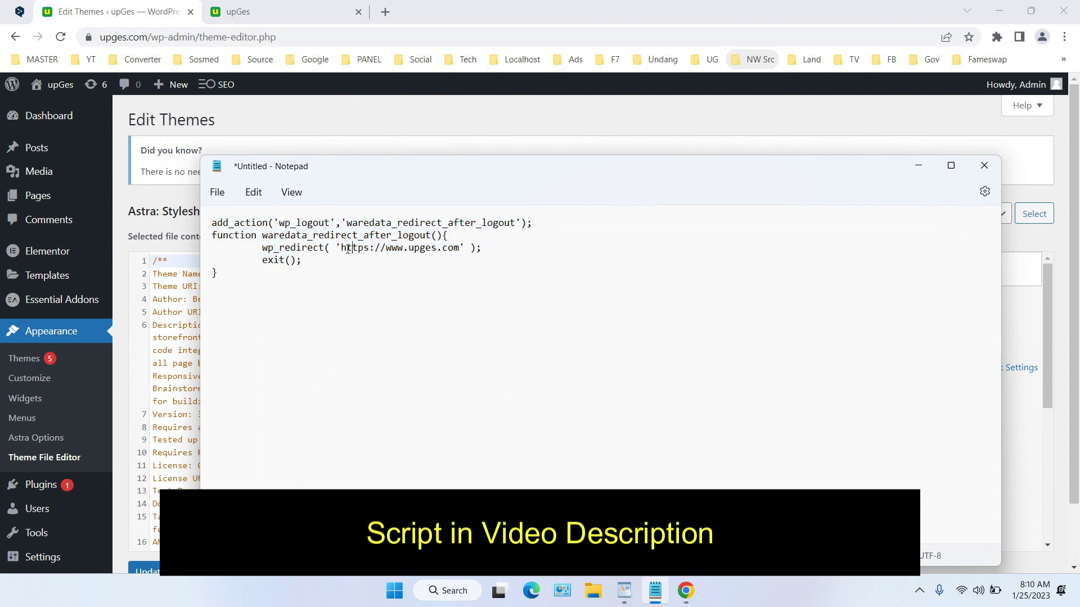
left_click_drag(340, 249, 451, 254)
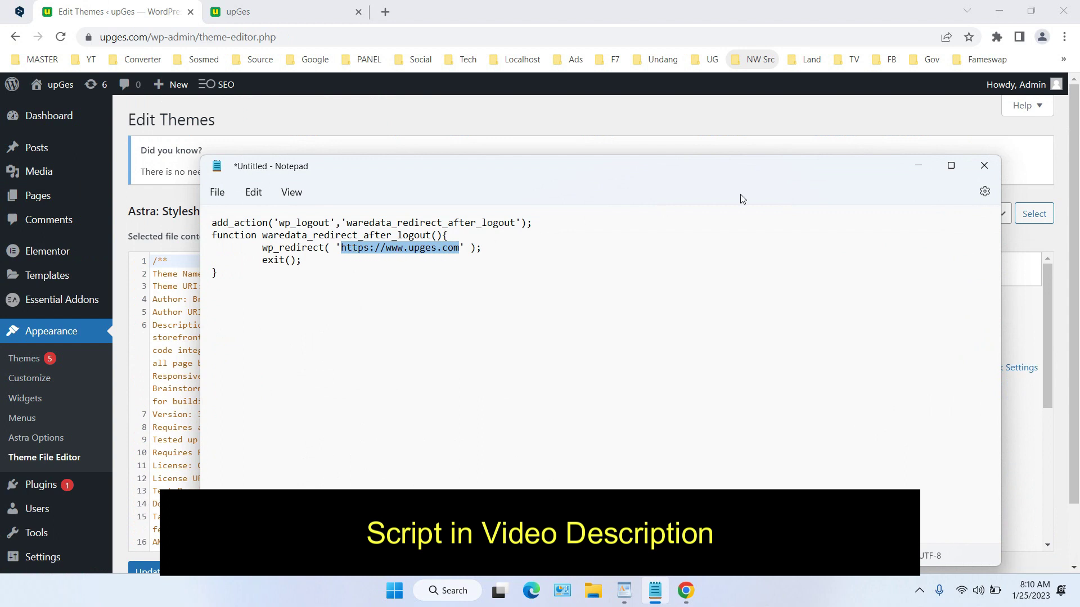
left_click(918, 165)
scroll(814, 310, "down", 10)
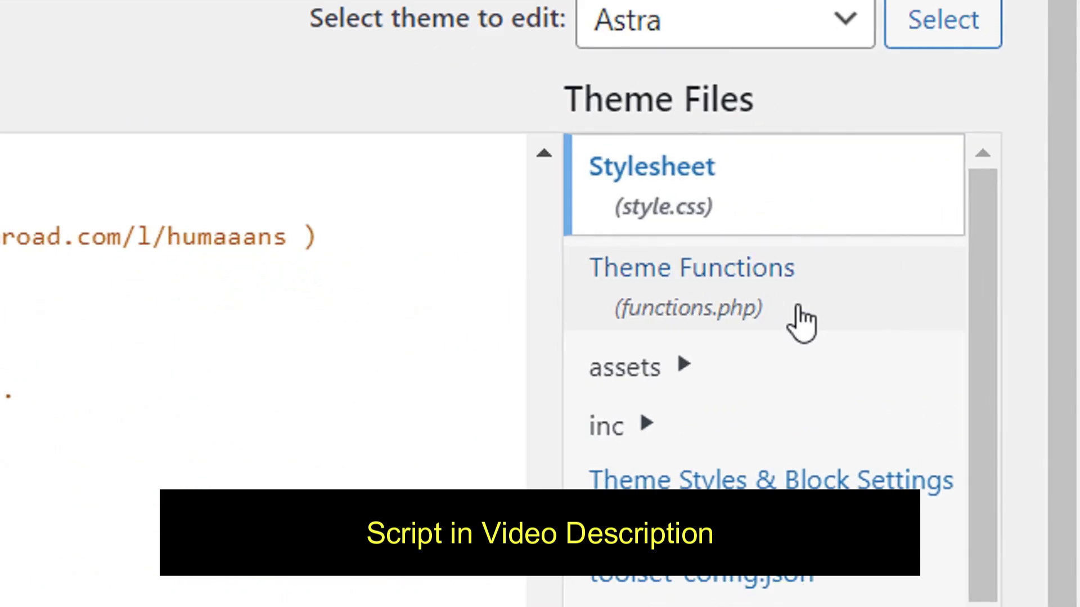
Paste the logout redirect snippet on a new line after line 178 of Astra's functions.php and update the file
left_click(985, 314)
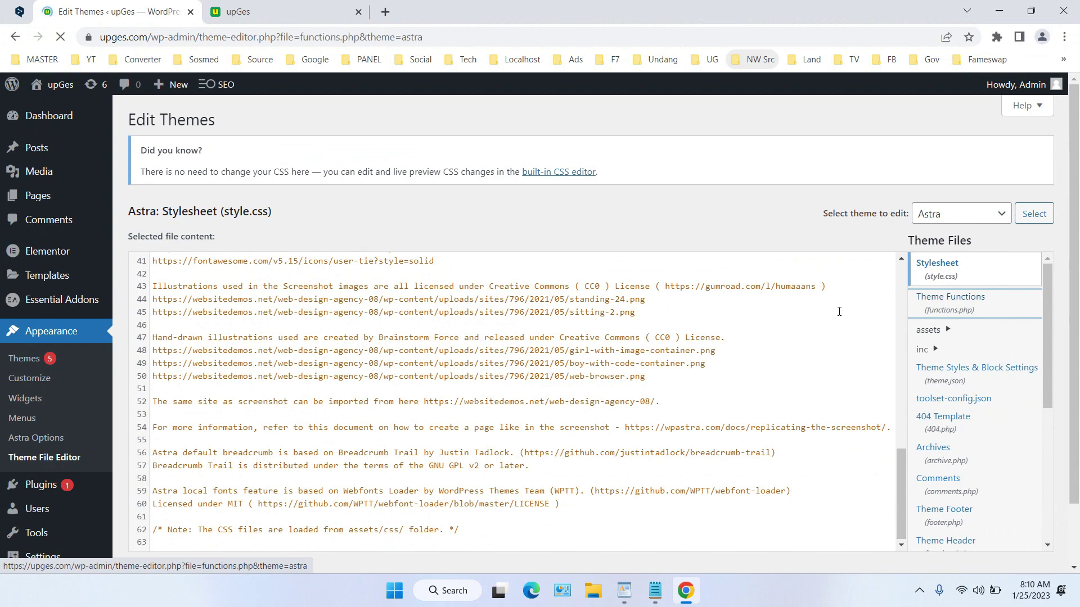
scroll(839, 311, "down", 20)
scroll(838, 312, "down", 13)
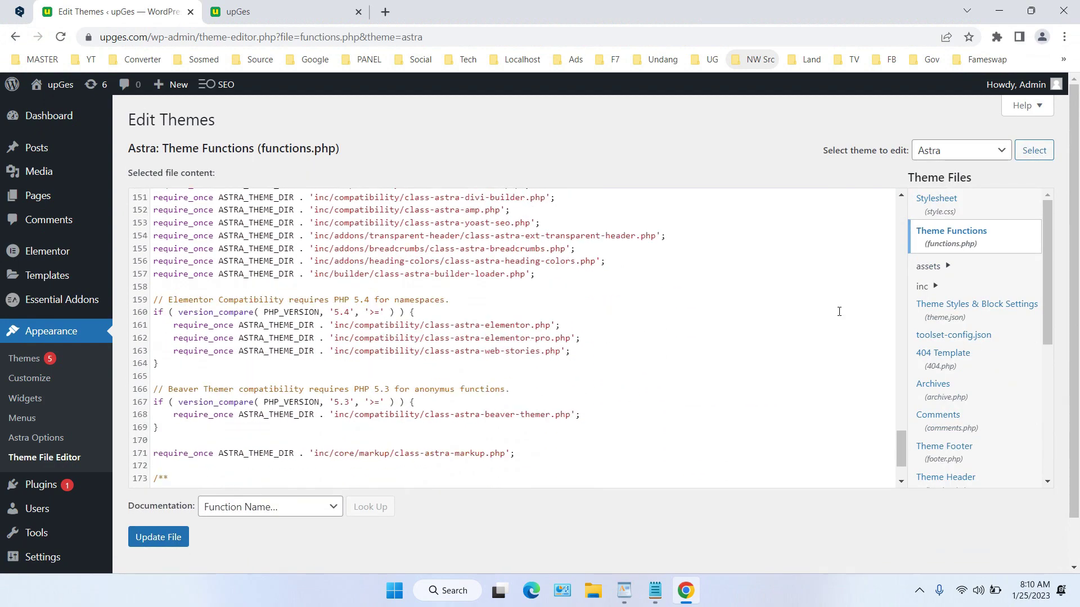
left_click(681, 469)
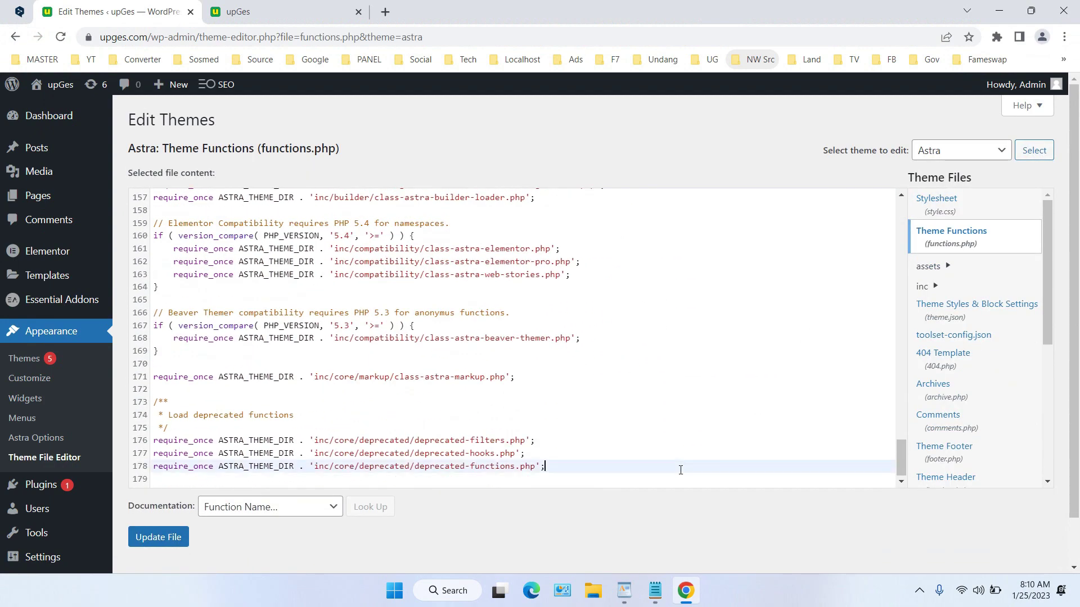
key("Return")
key("Return")
key("ctrl+v")
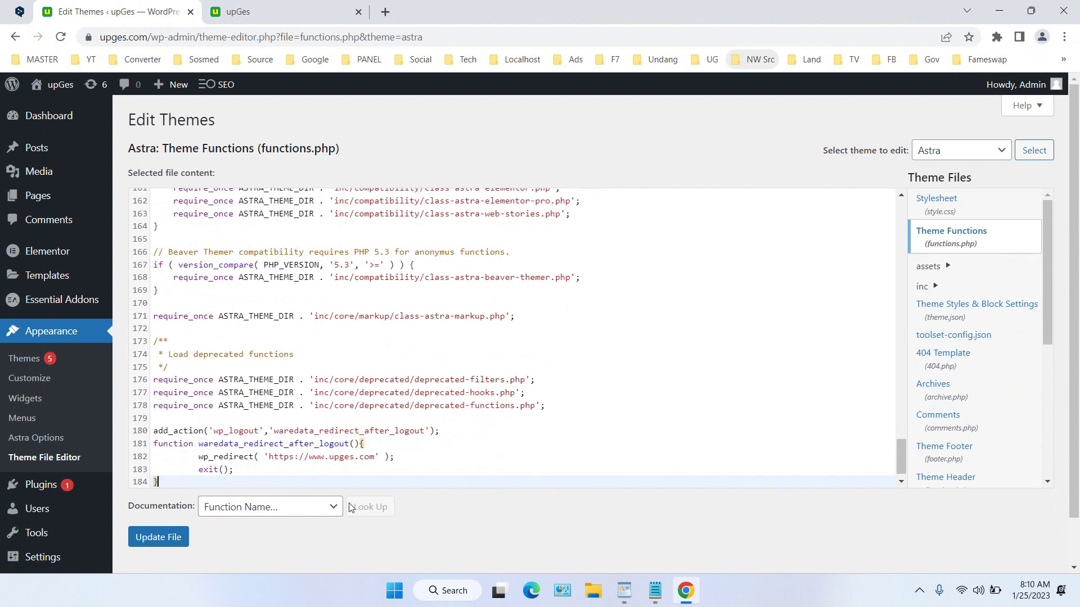
scroll(348, 508, "down", 1)
left_click(171, 489)
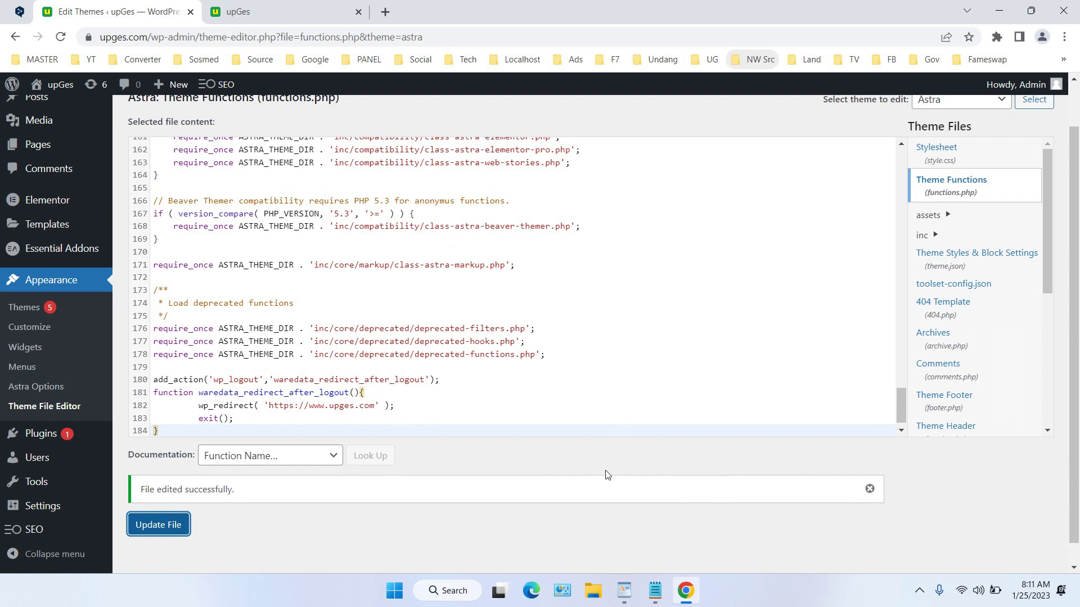
Open the live site's /login page in an incognito window
mouse_move(59, 84)
right_click(77, 111)
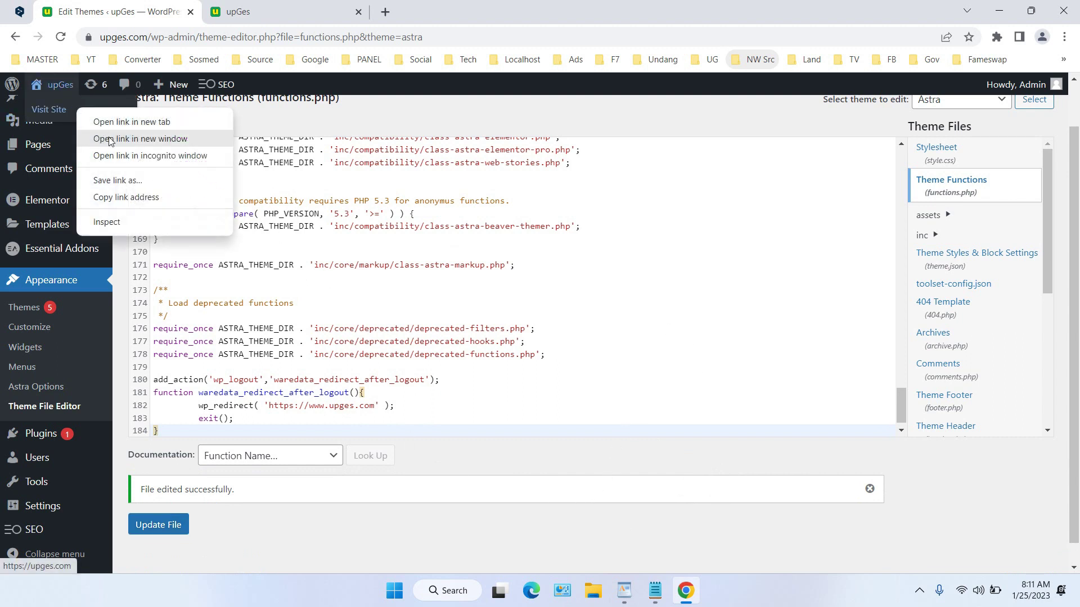
left_click(129, 154)
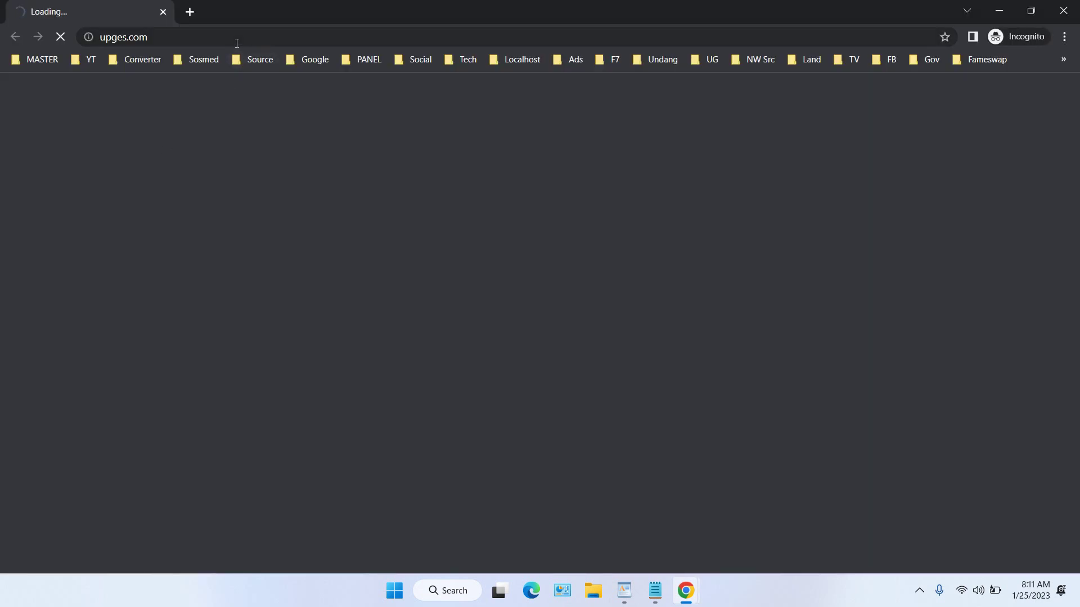
left_click(354, 35)
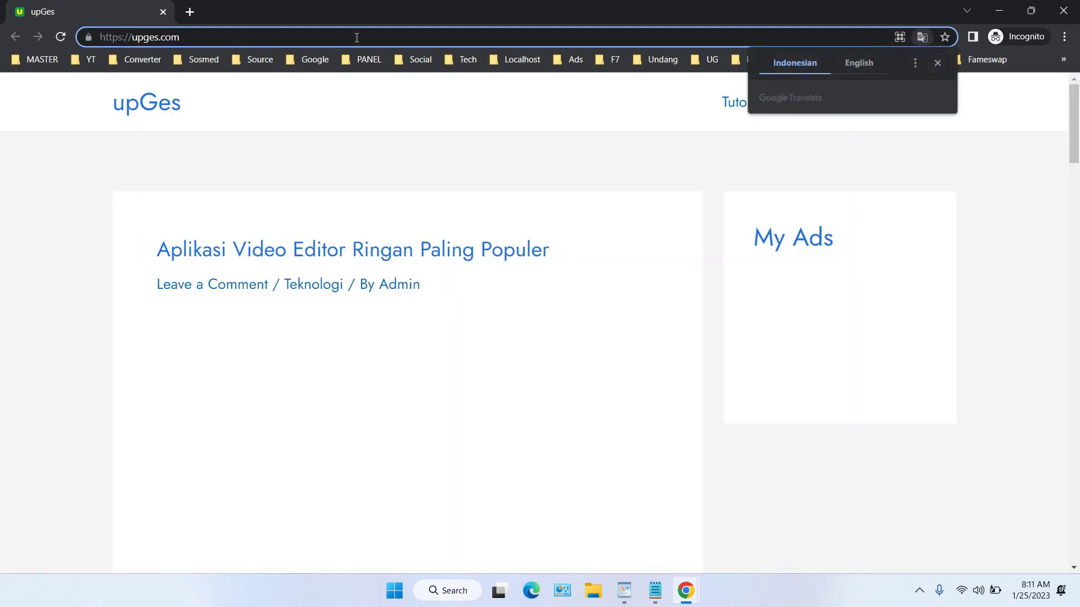
type("/login")
key("Return")
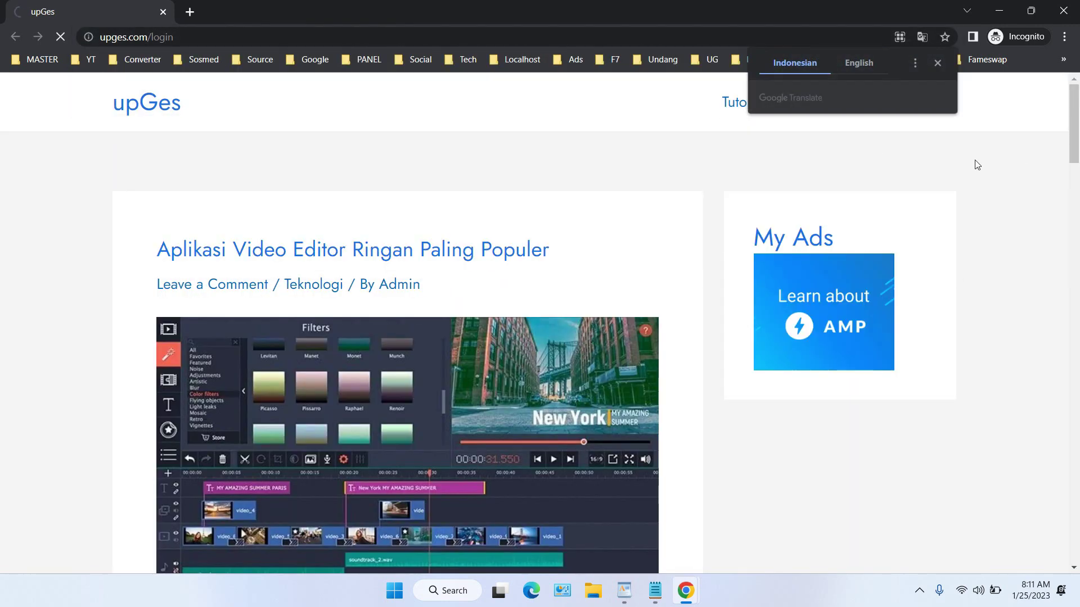
left_click(915, 63)
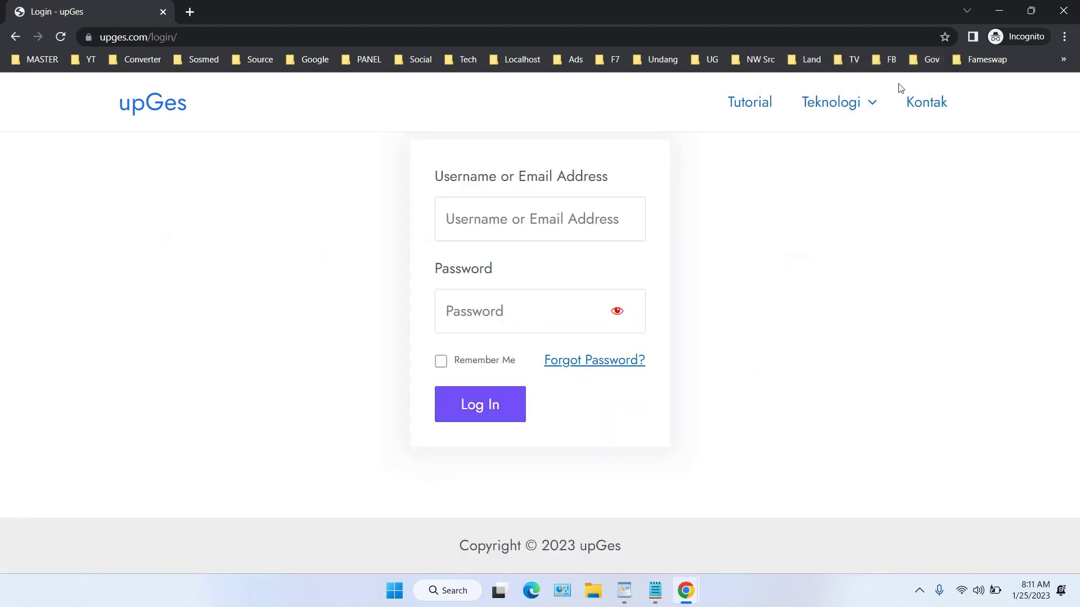
Log in with the test account, log out to land on the upGes homepage, and never translate the site
left_click(579, 223)
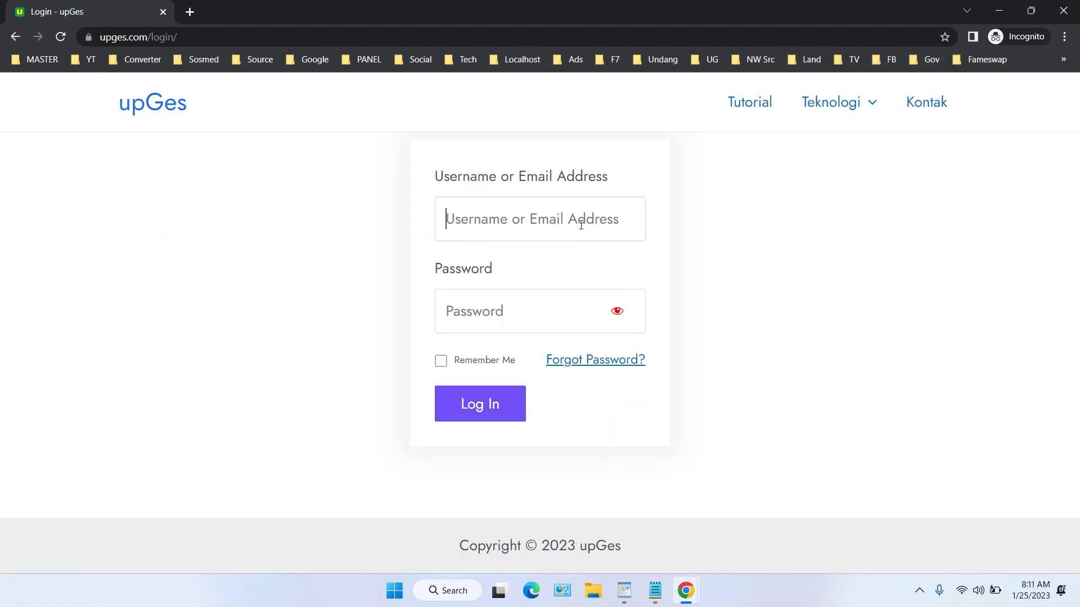
type("navya")
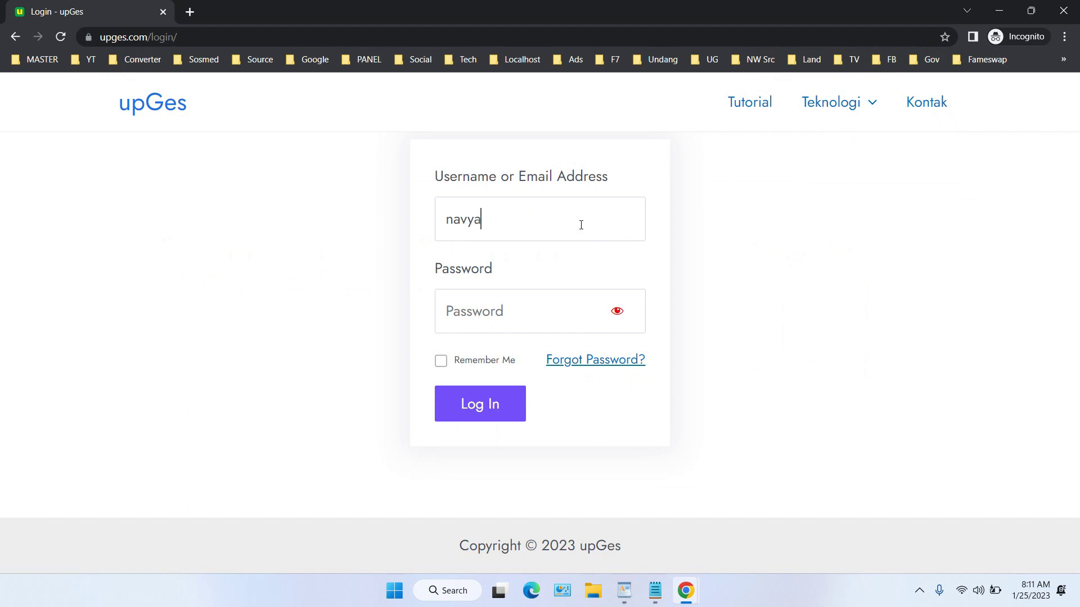
key("Tab")
type("*******")
key("Return")
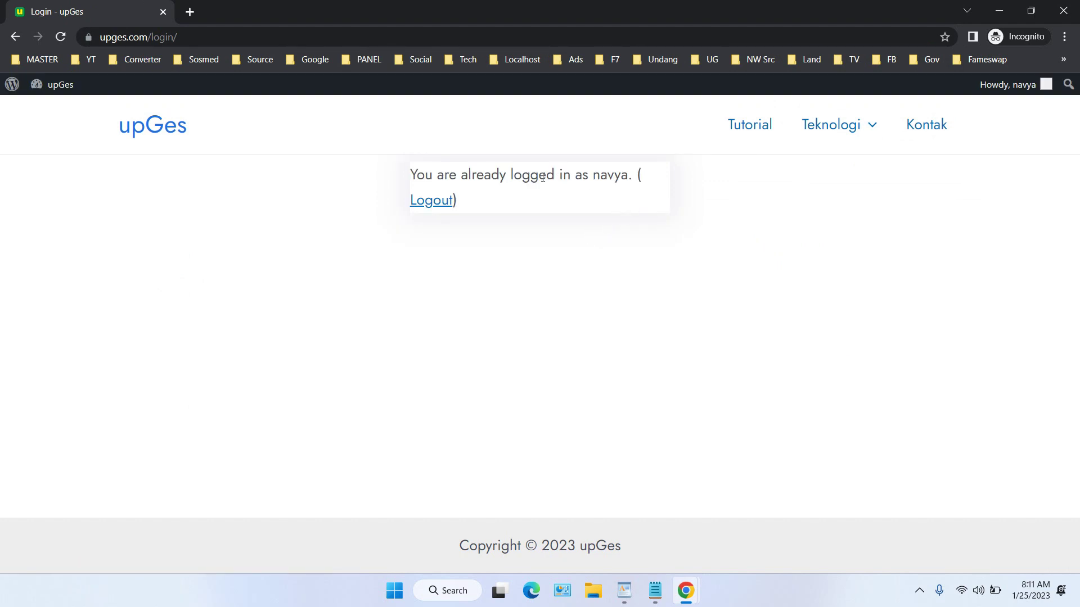
left_click(441, 201)
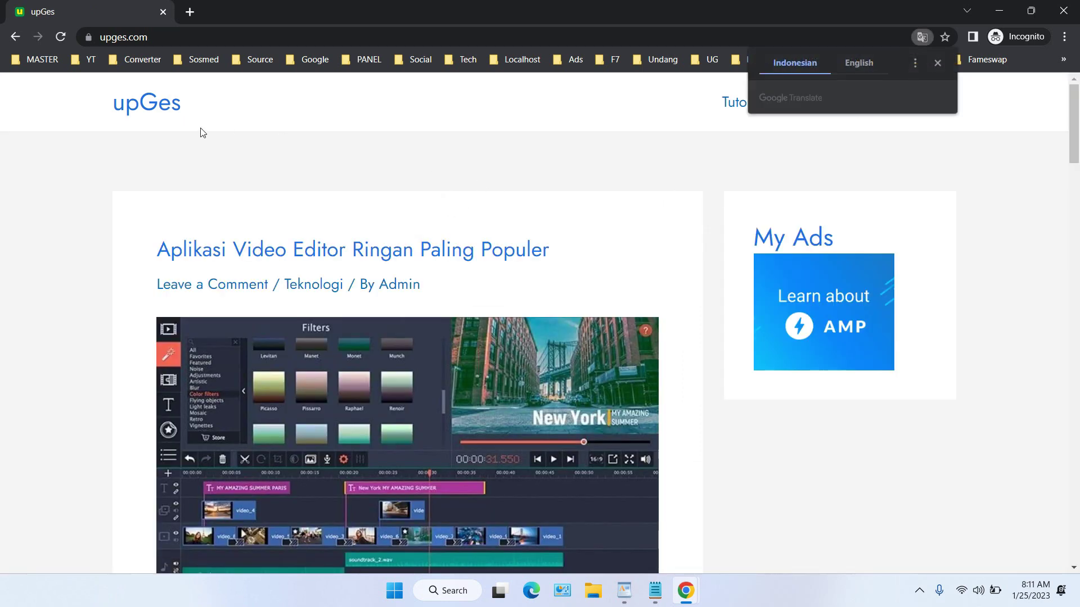
left_click(915, 63)
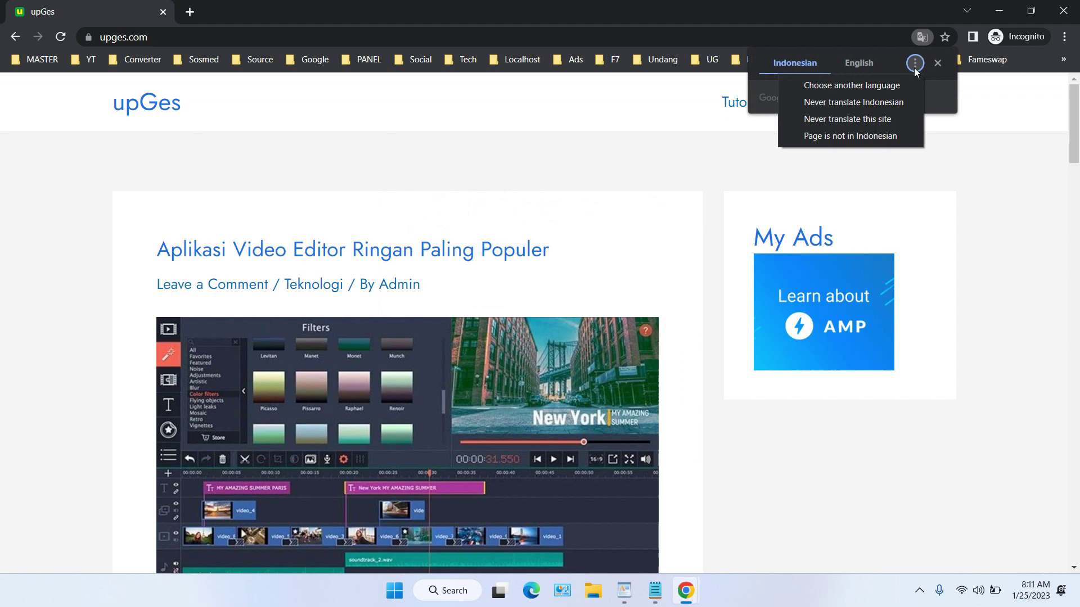
left_click(879, 120)
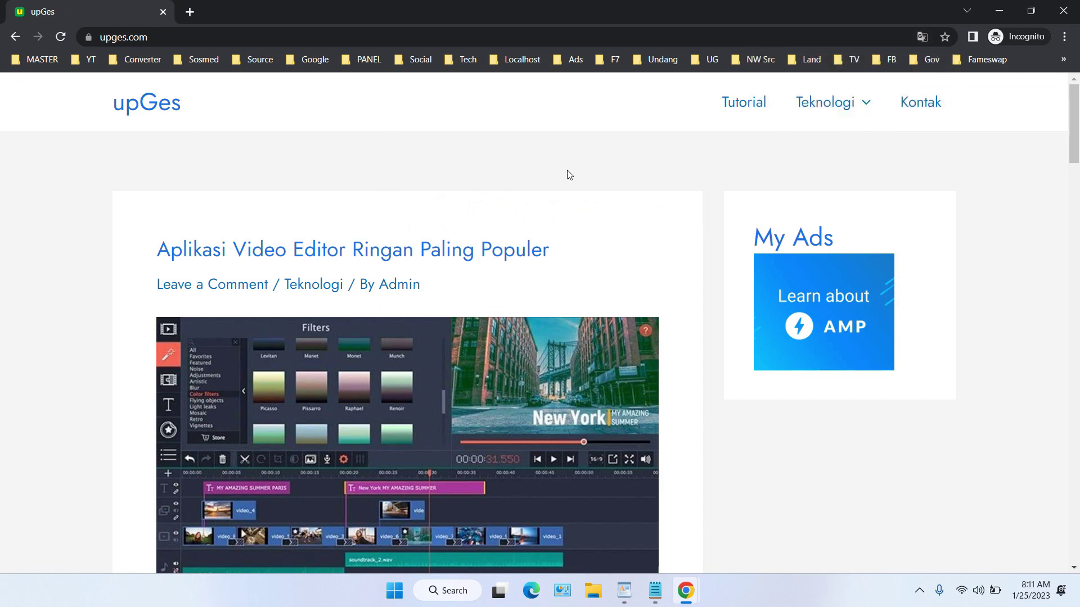